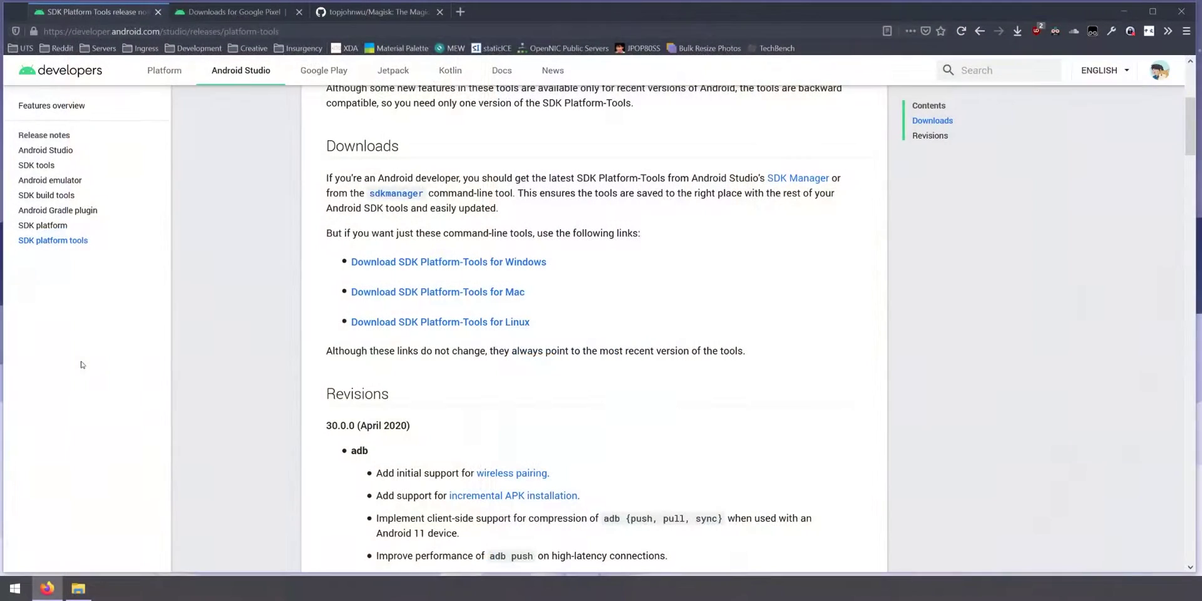
Accept the SDK license terms and download SDK Platform-Tools for Windows, dismissing the IDM dialog.
scroll(362, 374, "up", 4)
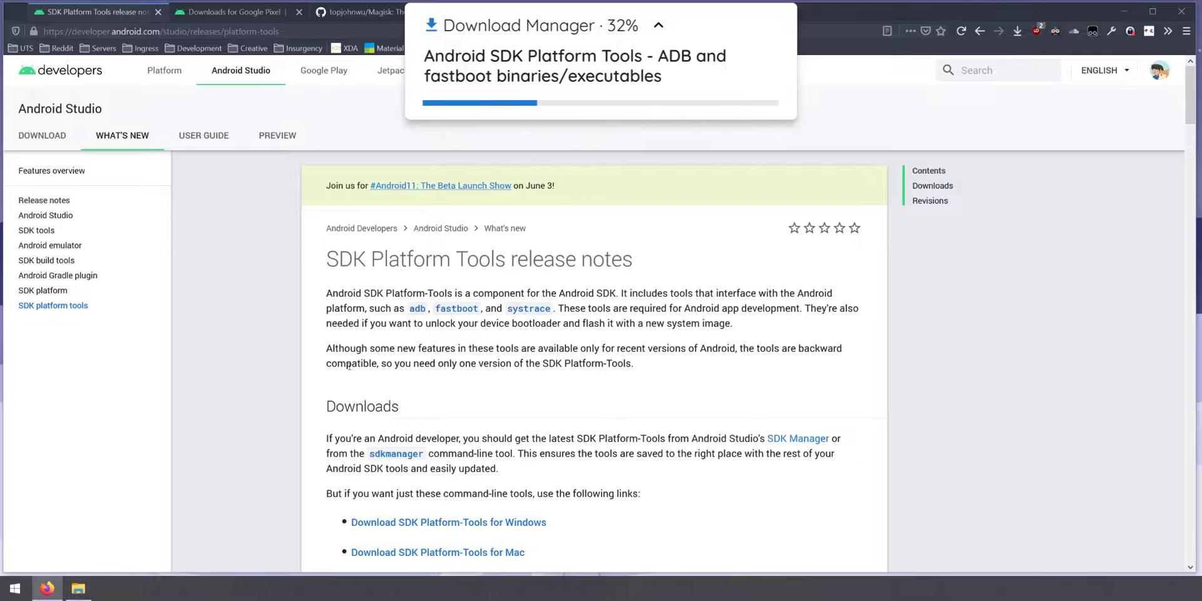
scroll(294, 351, "down", 5)
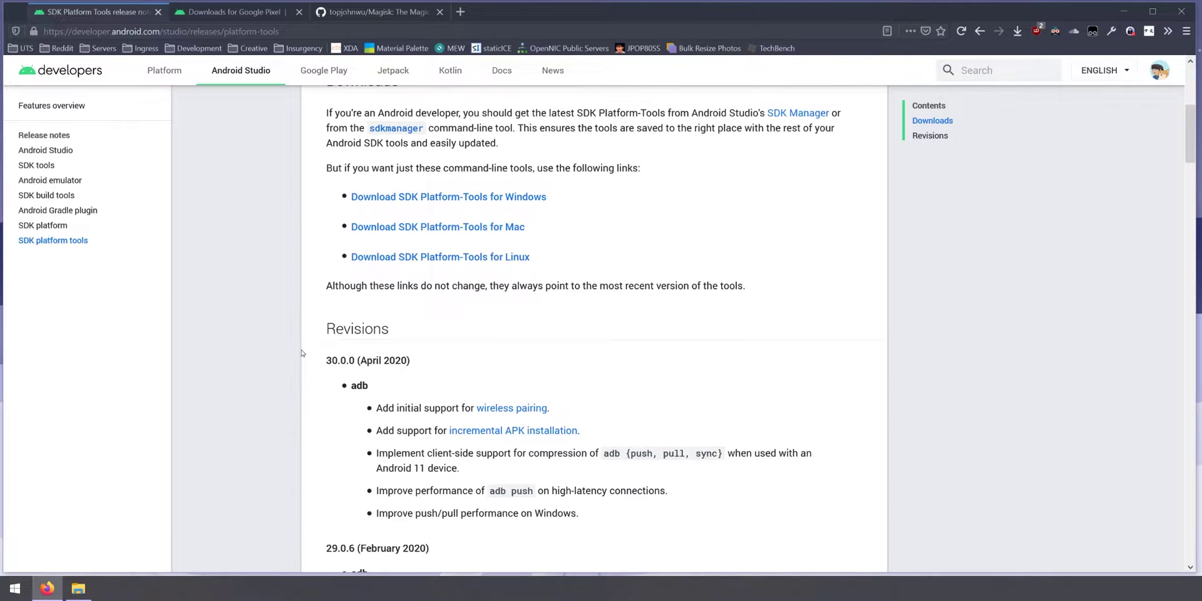
scroll(296, 355, "up", 3)
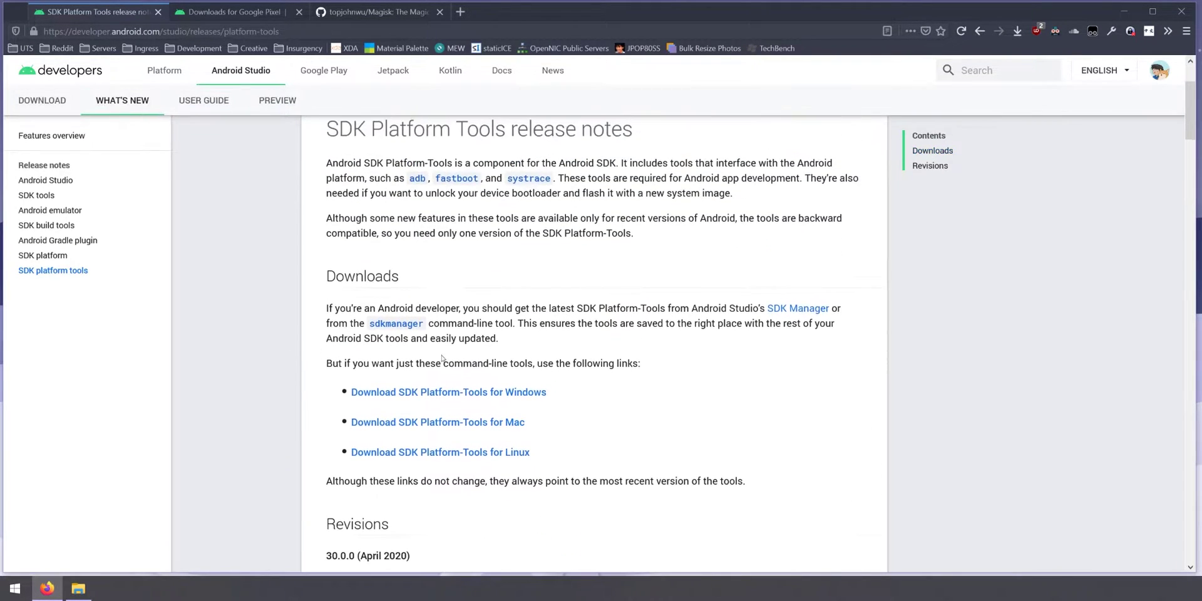
left_click(471, 394)
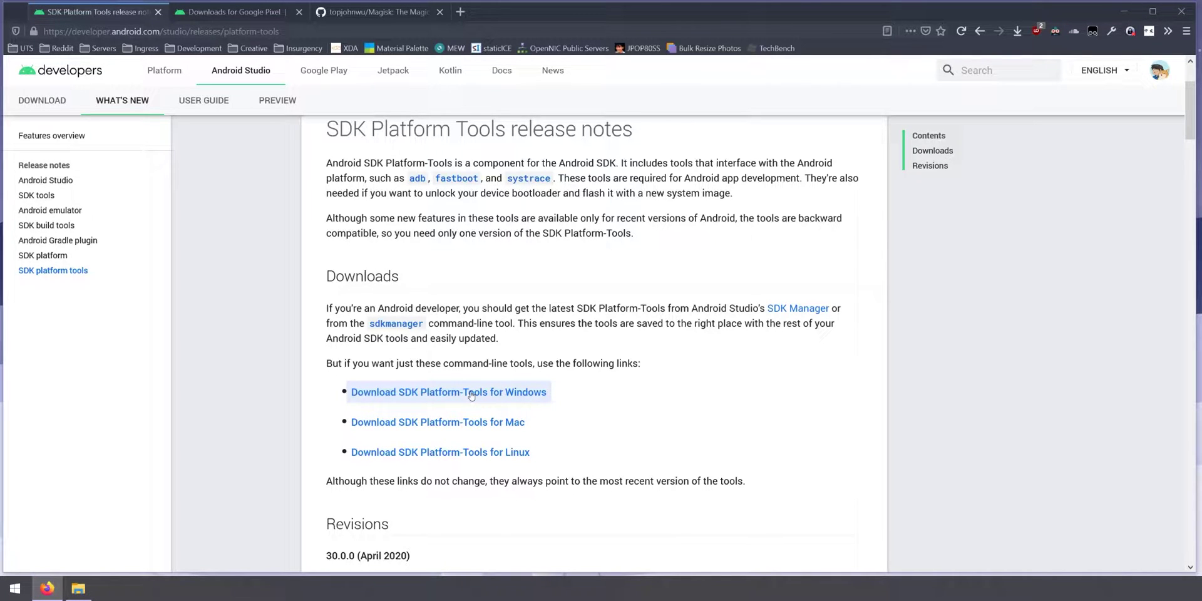
left_click(470, 394)
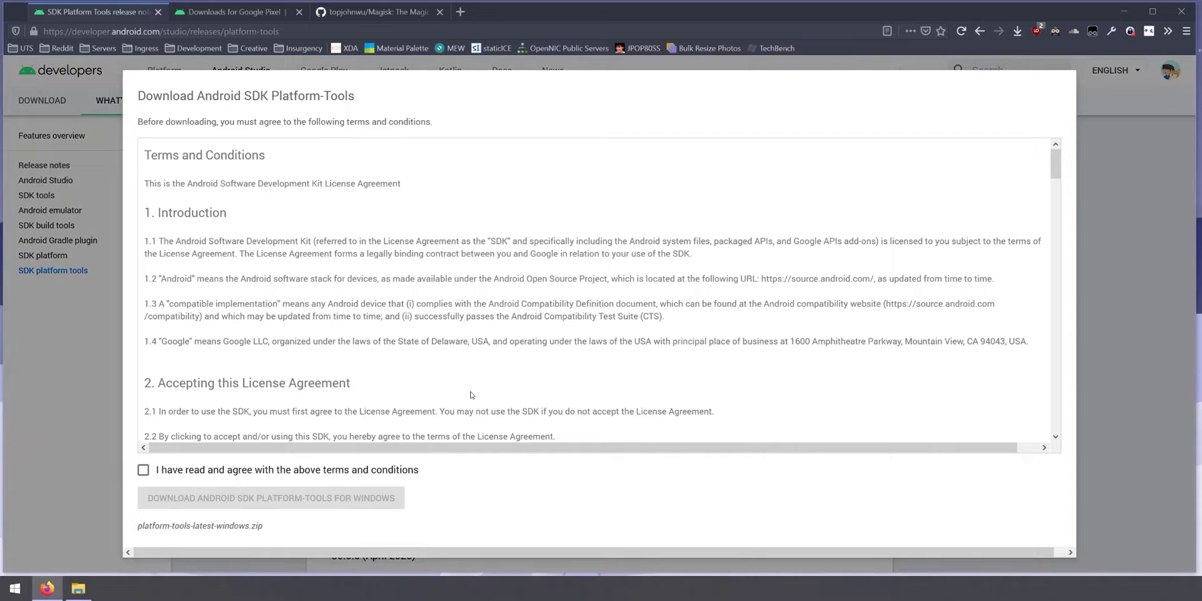
left_click(286, 477)
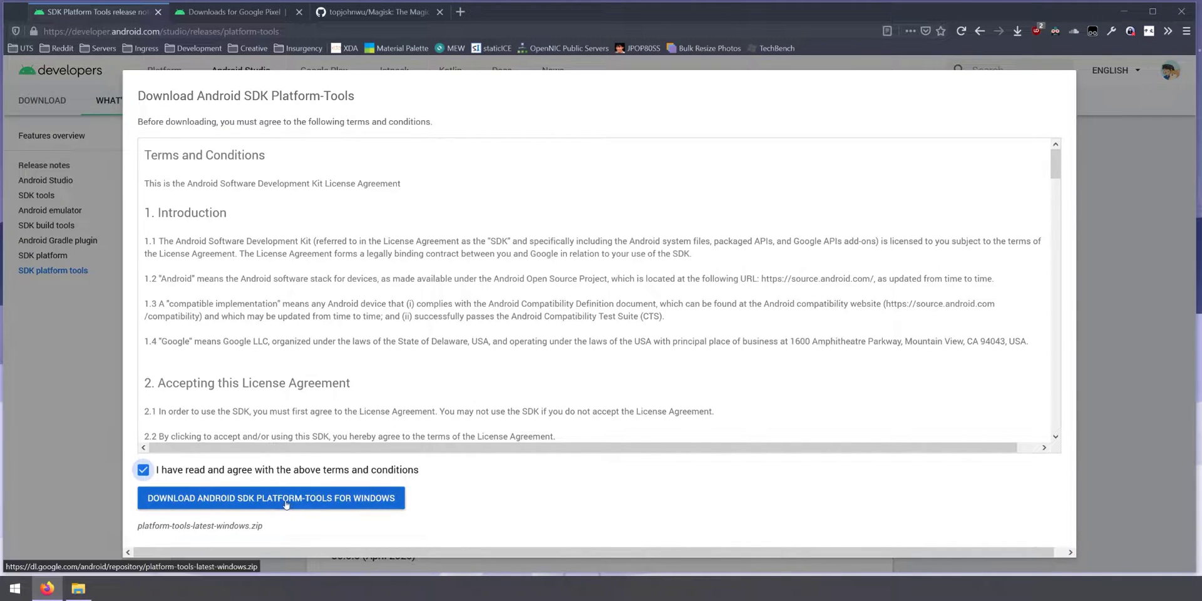
left_click(287, 501)
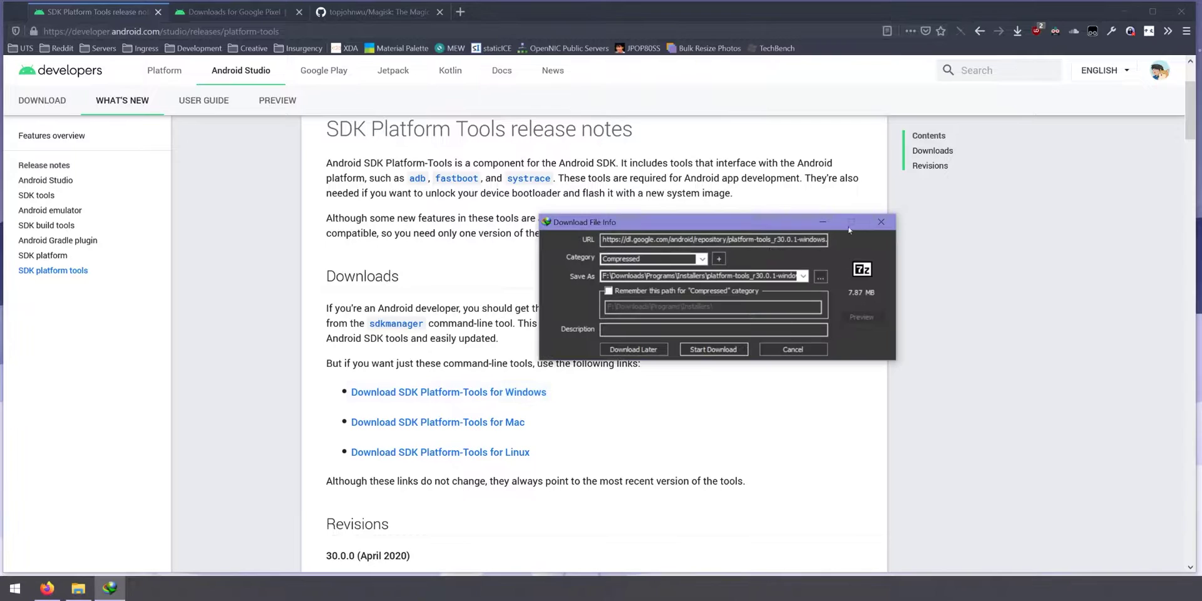
left_click(880, 222)
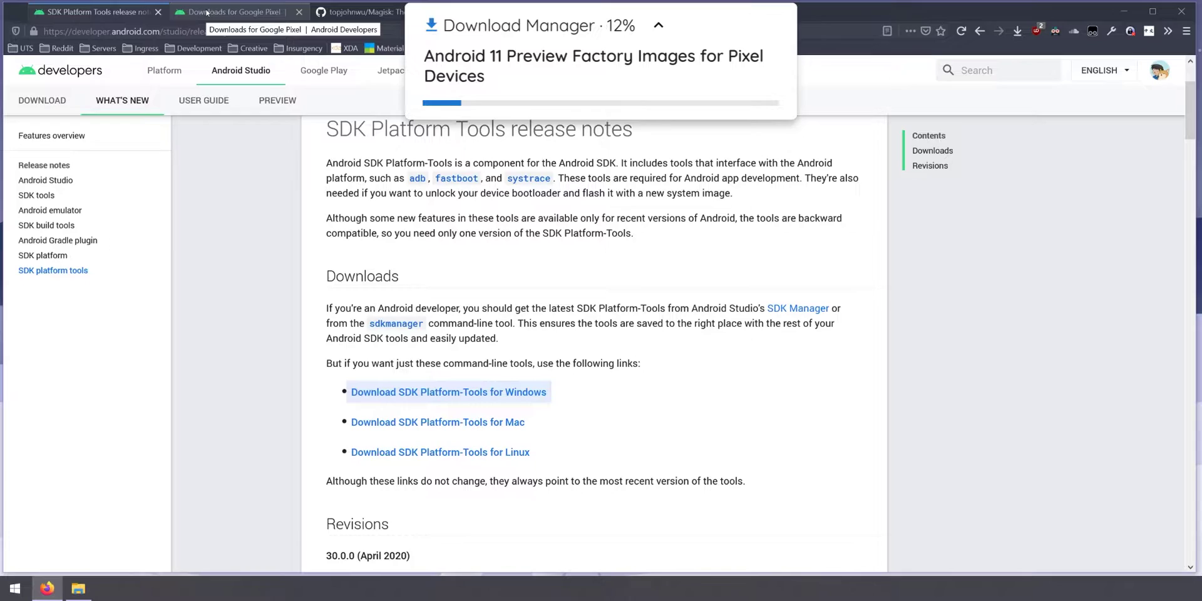
Download the Pixel 3 blueline Android 11 factory image, accepting the license and overwriting the old copy.
left_click(207, 13)
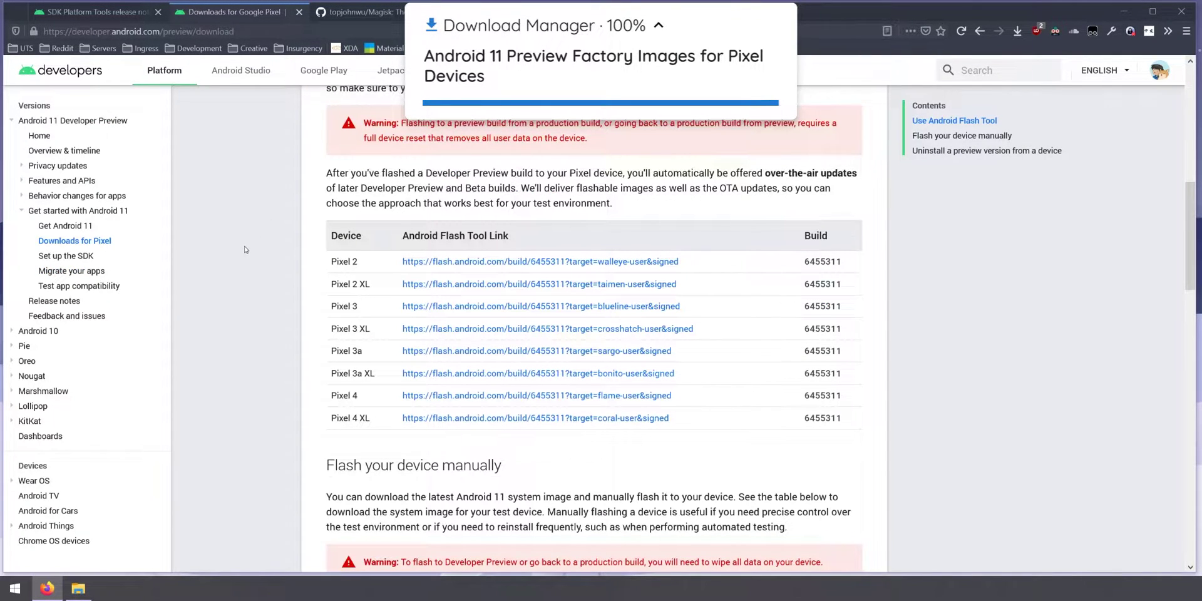
scroll(245, 250, "down", 3)
scroll(246, 250, "up", 3)
scroll(255, 368, "down", 6)
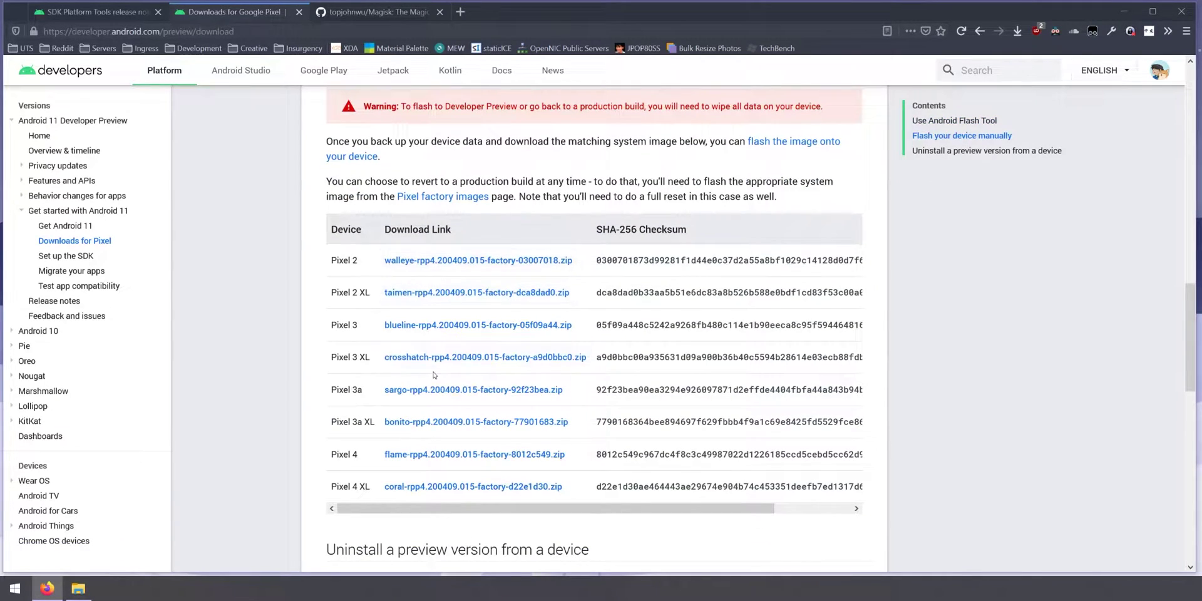
left_click(429, 326)
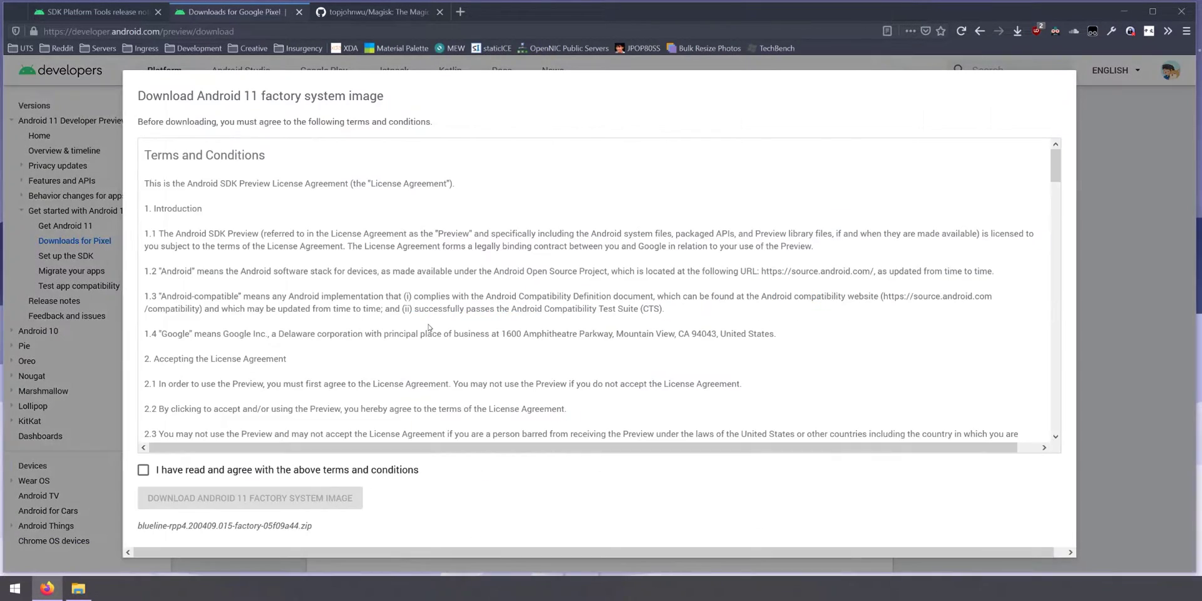
left_click(189, 471)
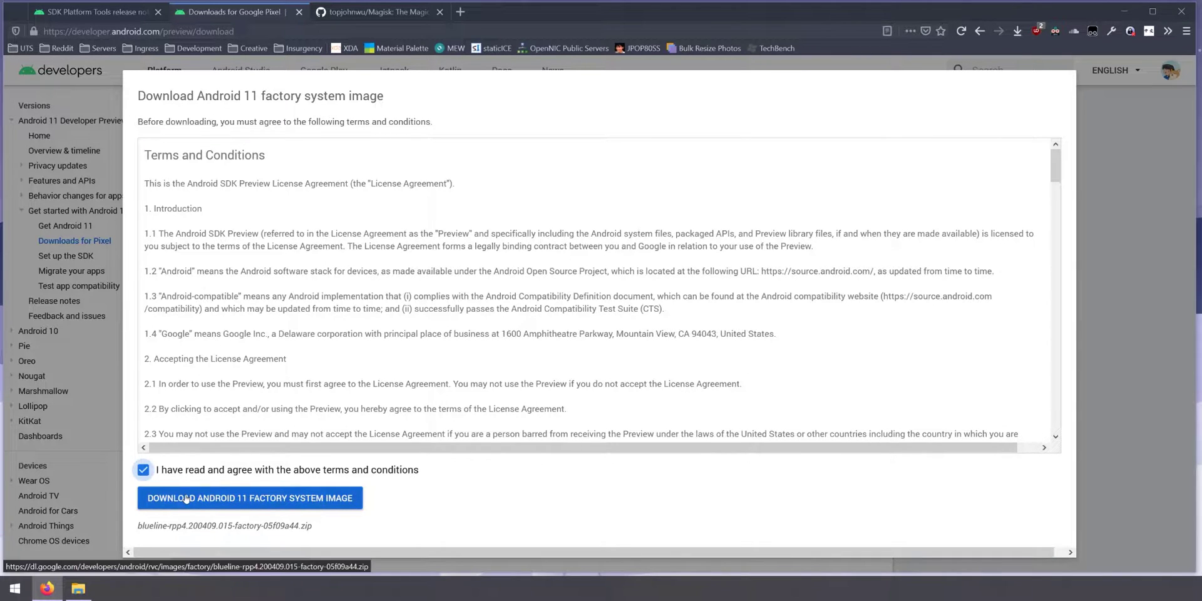
left_click(186, 499)
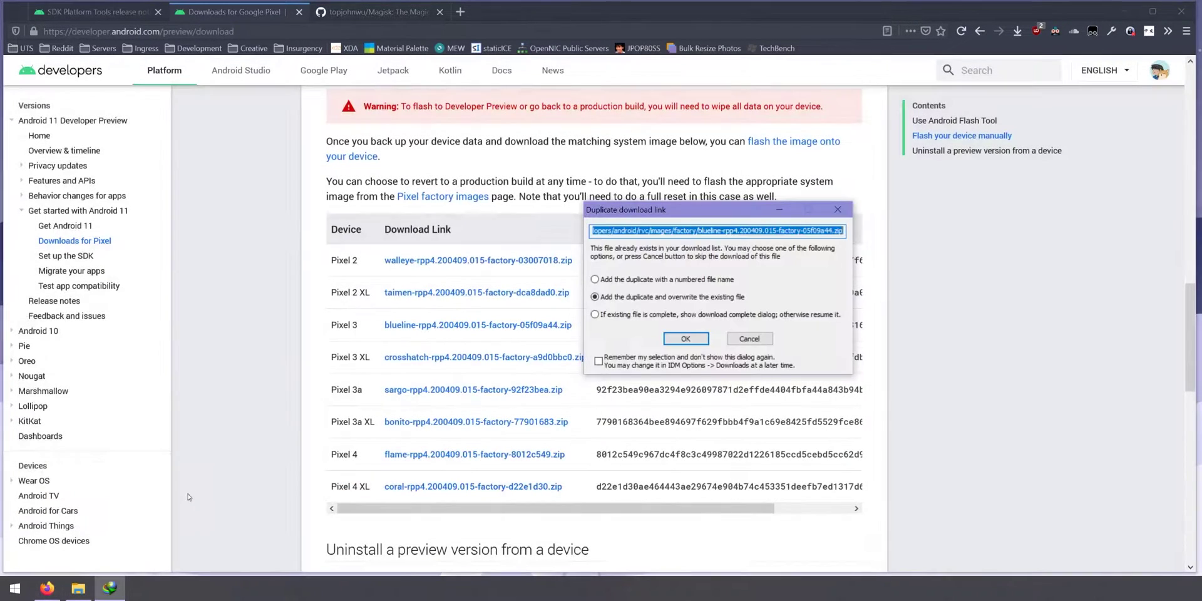
left_click(750, 338)
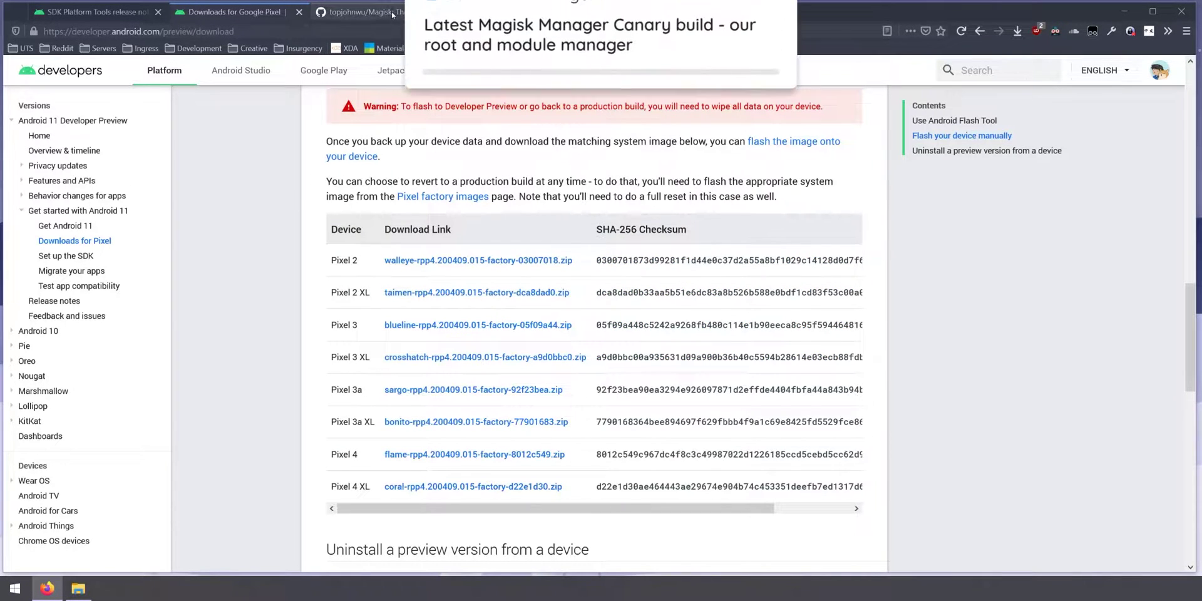
Review the Download badges on the Magisk GitHub page, then minimize Firefox.
key("ctrl+Tab")
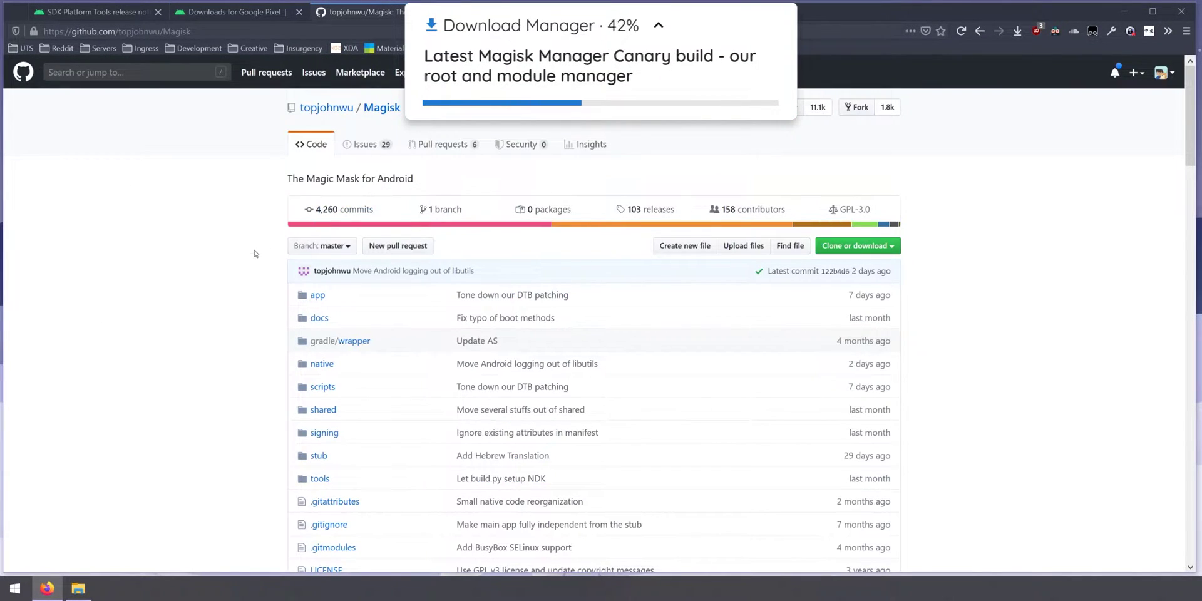
scroll(254, 253, "down", 7)
scroll(254, 253, "down", 8)
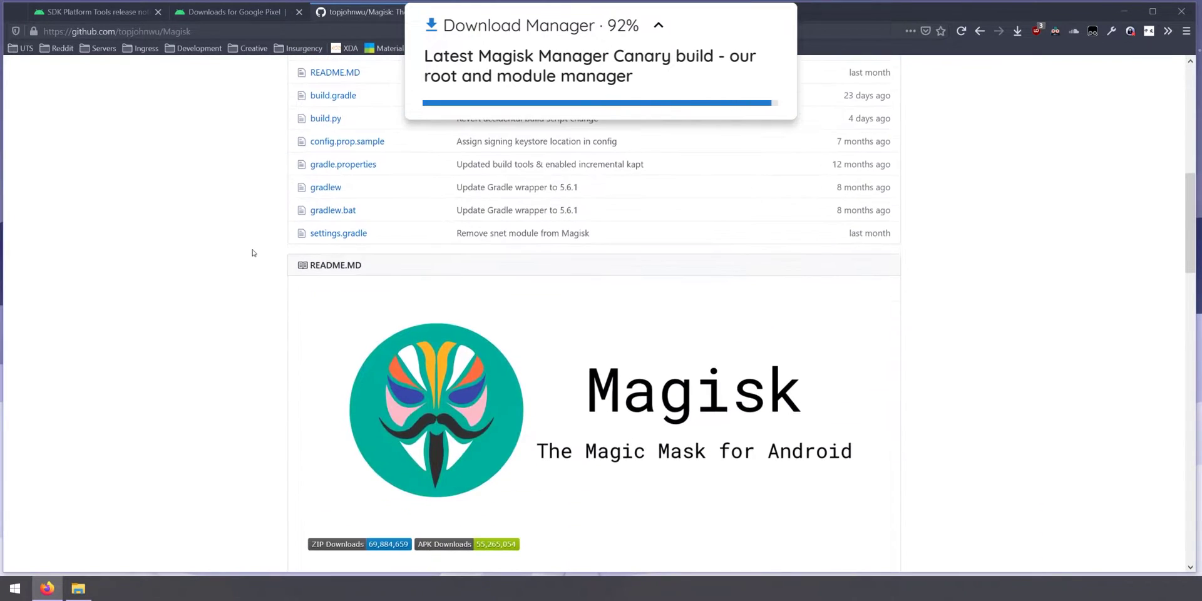
scroll(250, 251, "up", 1)
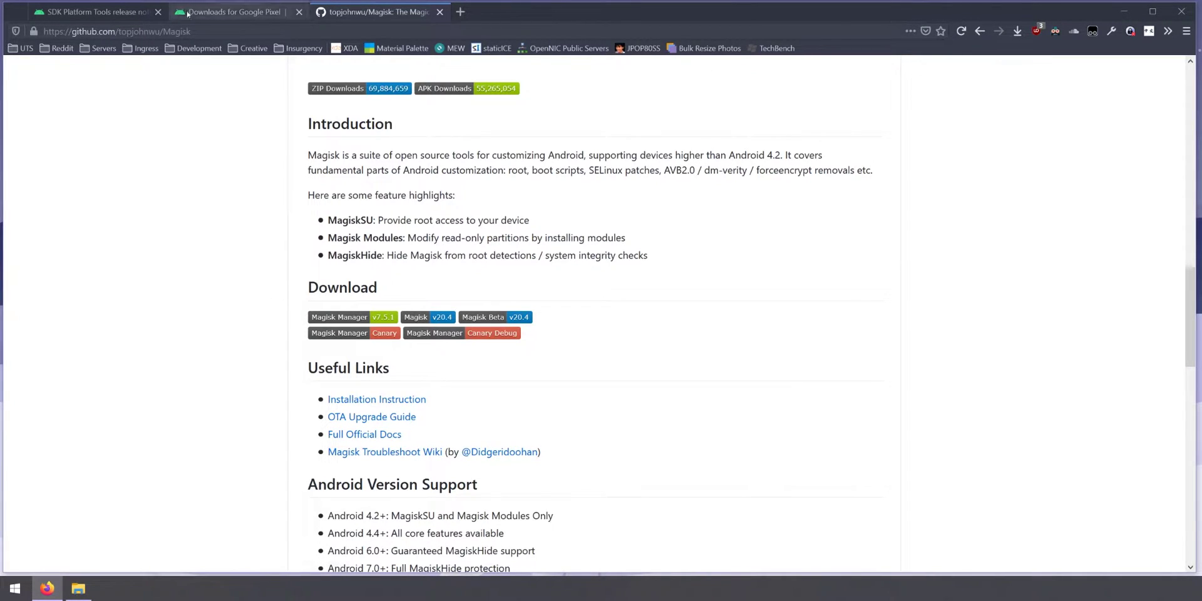
left_click(1124, 12)
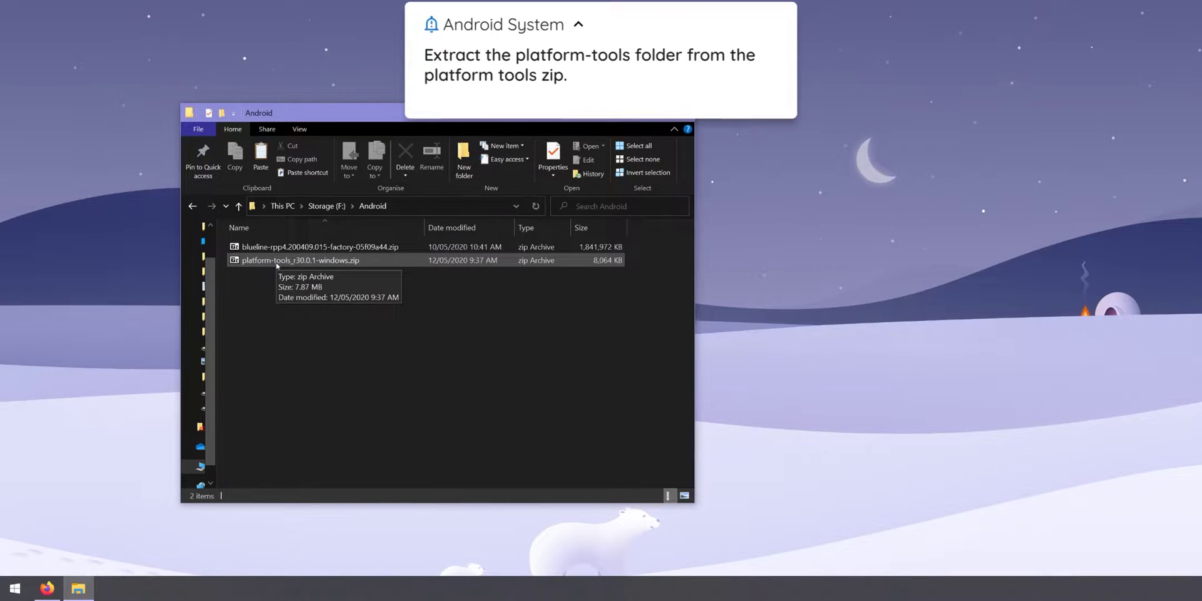
Unpack the platform-tools folder from platform-tools_r30.0.1-windows.zip into F:\Android.
double_click(276, 262)
left_click_drag(484, 235, 657, 233)
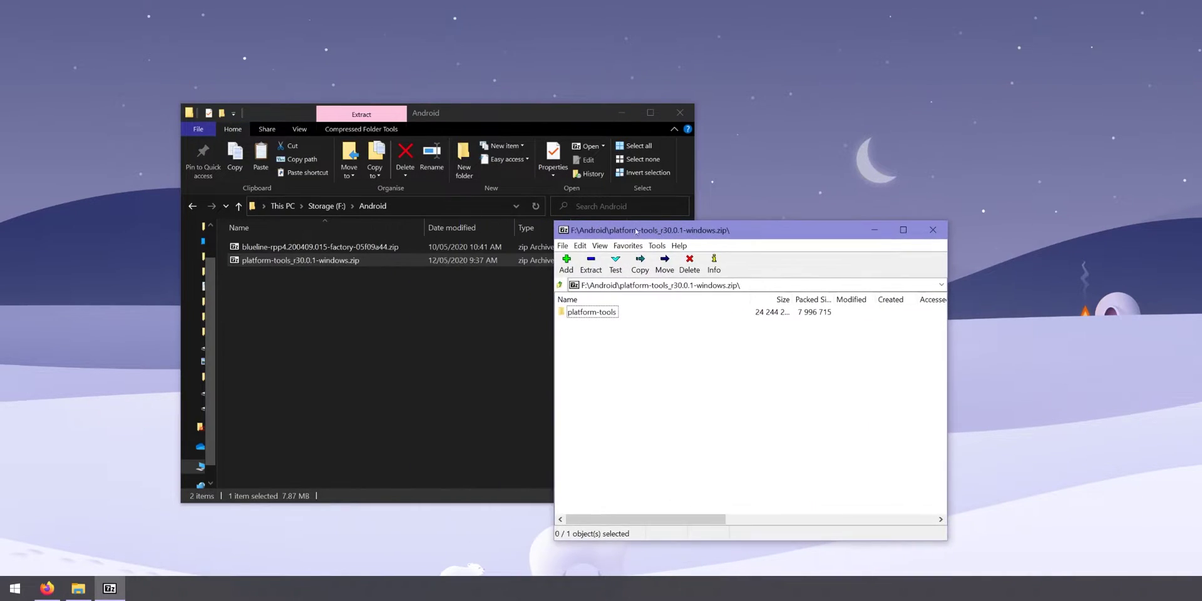
left_click_drag(578, 315, 451, 344)
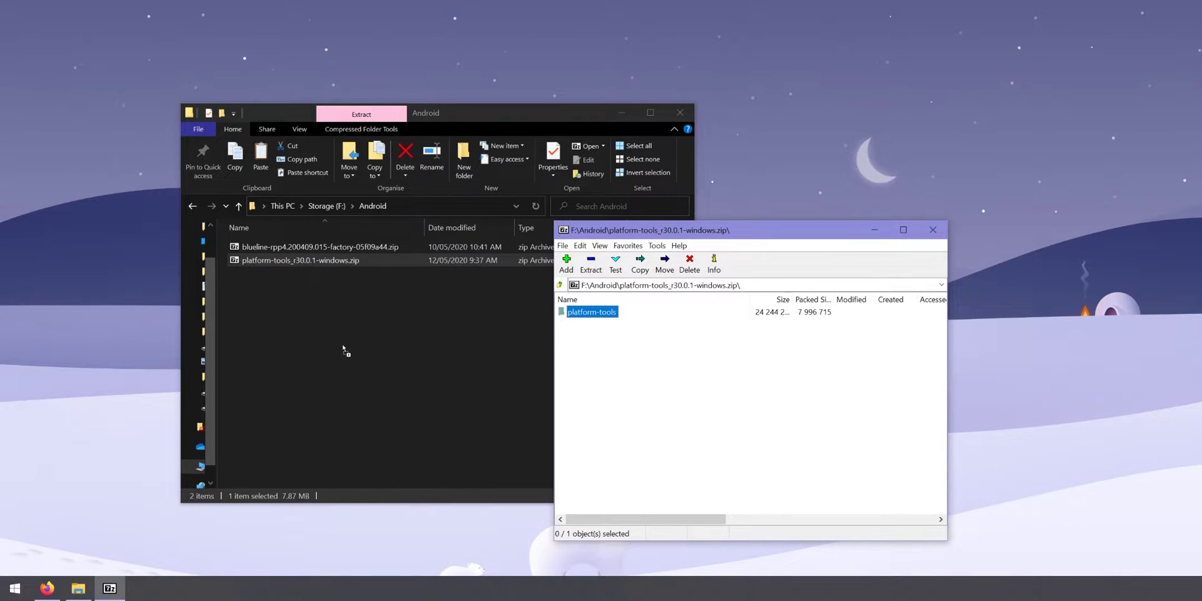
left_click_drag(344, 350, 343, 349)
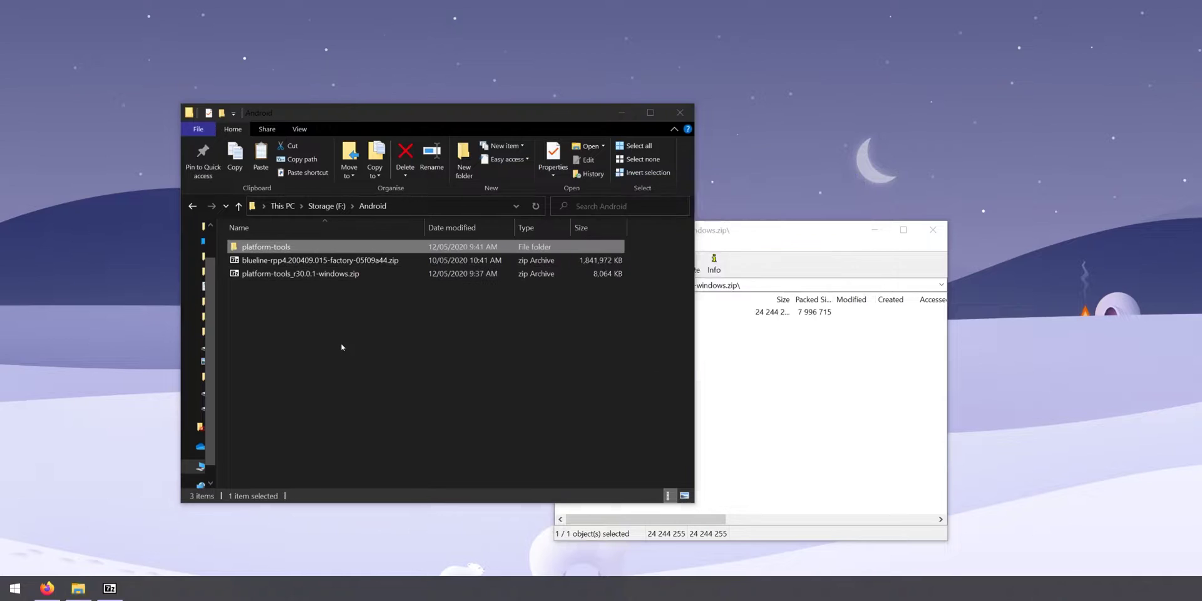
left_click(865, 323)
left_click(933, 230)
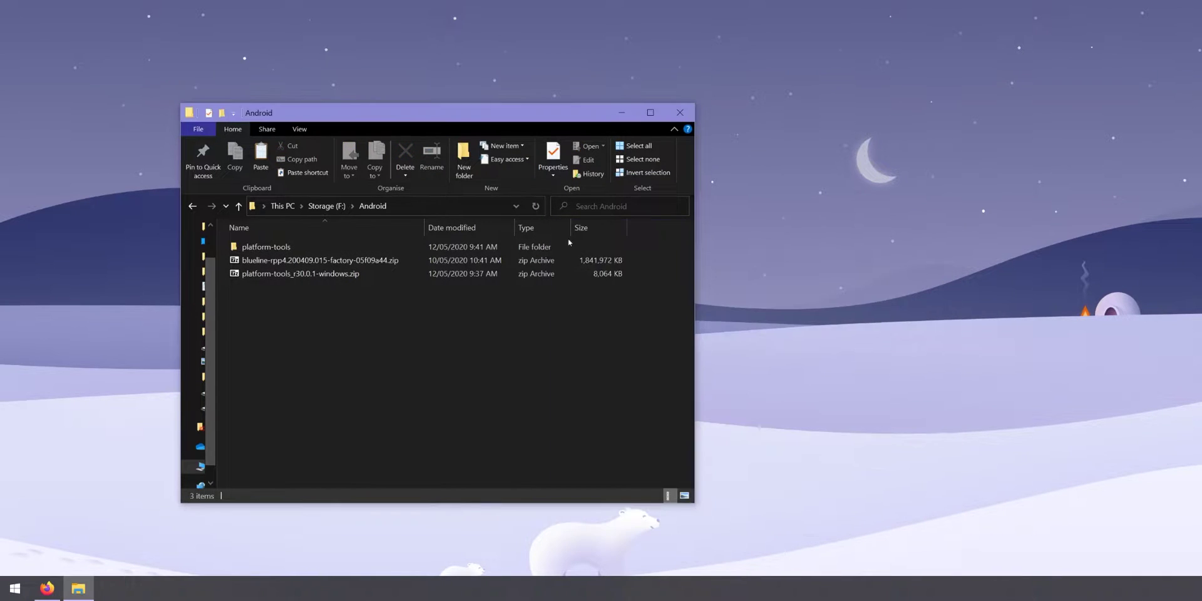
left_click(256, 248)
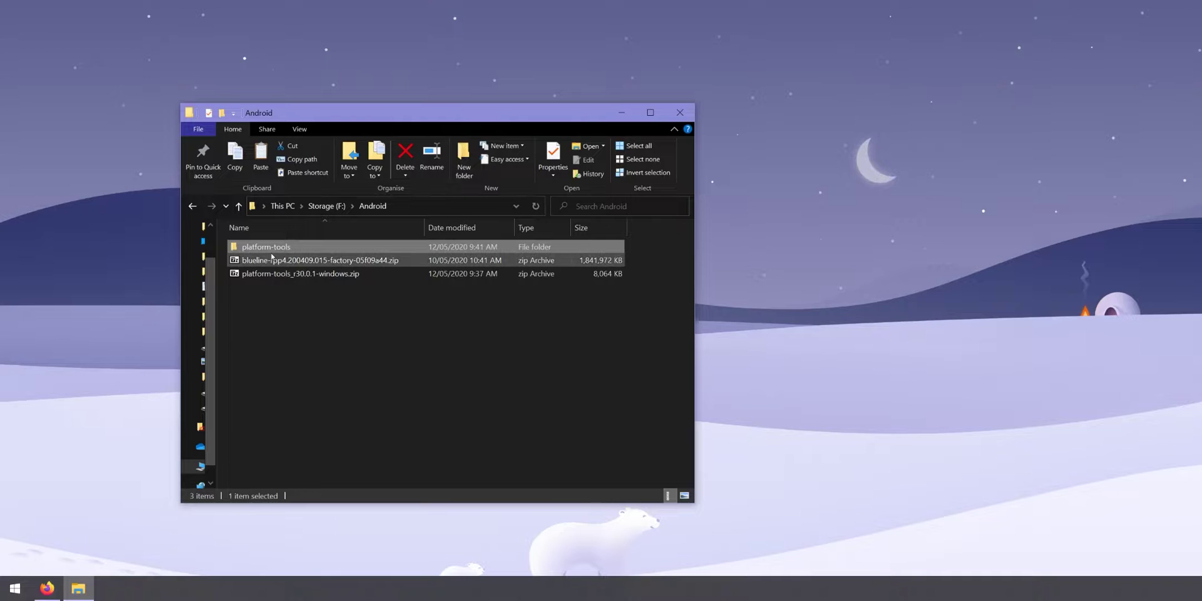
mouse_move(272, 256)
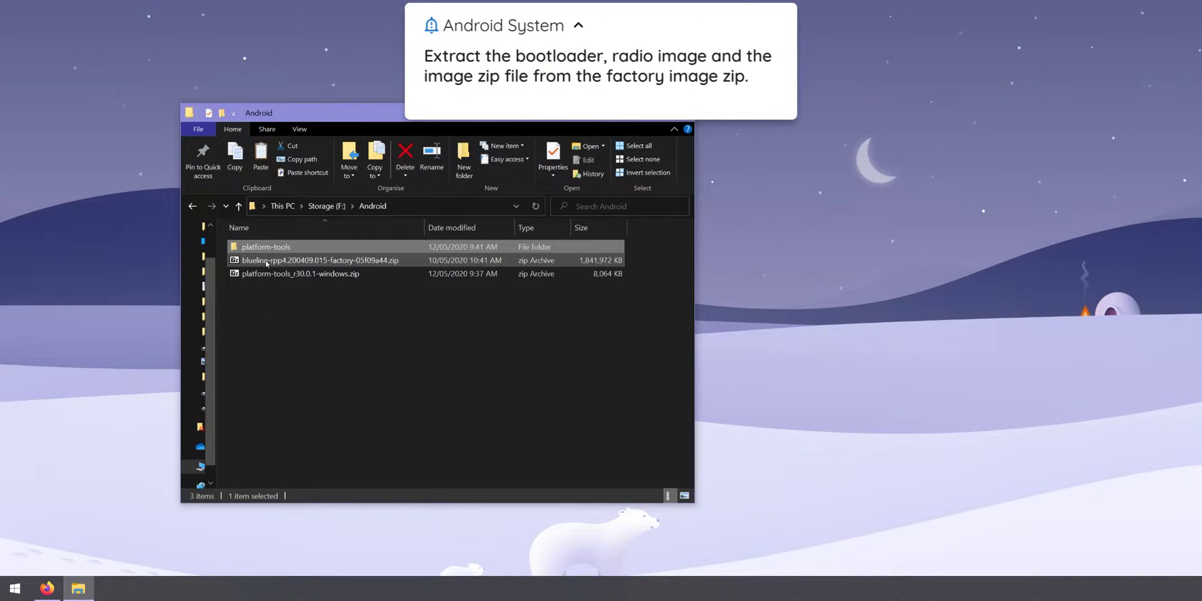
Extract the bootloader image, radio image and image-blueline zip from the blueline-rpp4.200409.015 factory zip into F:\Android.
double_click(266, 263)
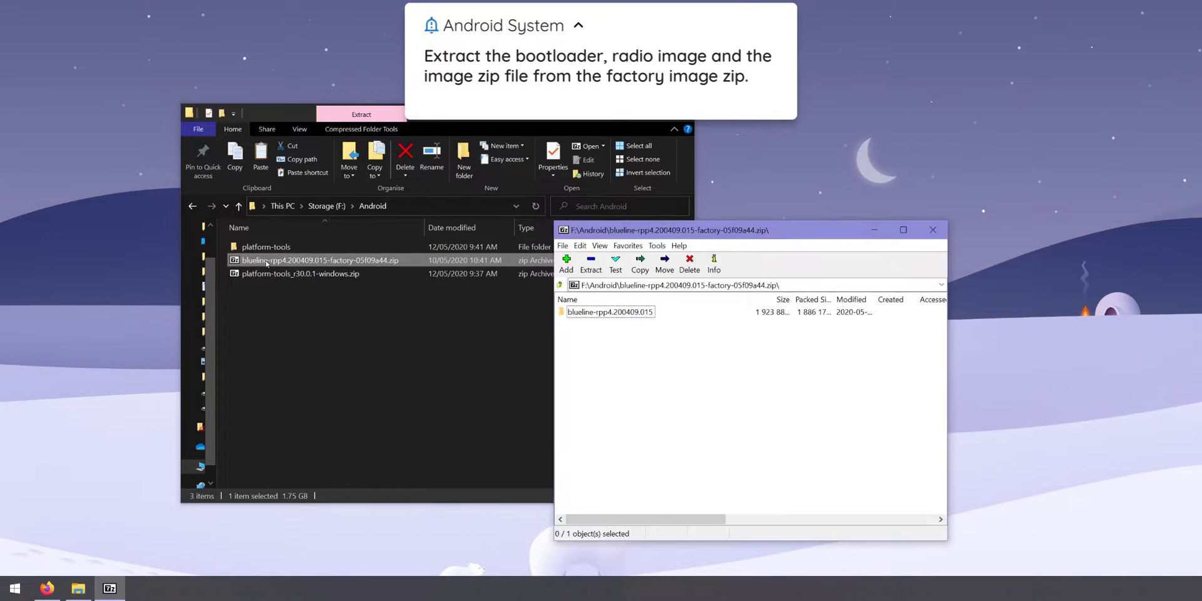
double_click(602, 313)
left_click_drag(609, 232, 635, 165)
left_click(610, 245)
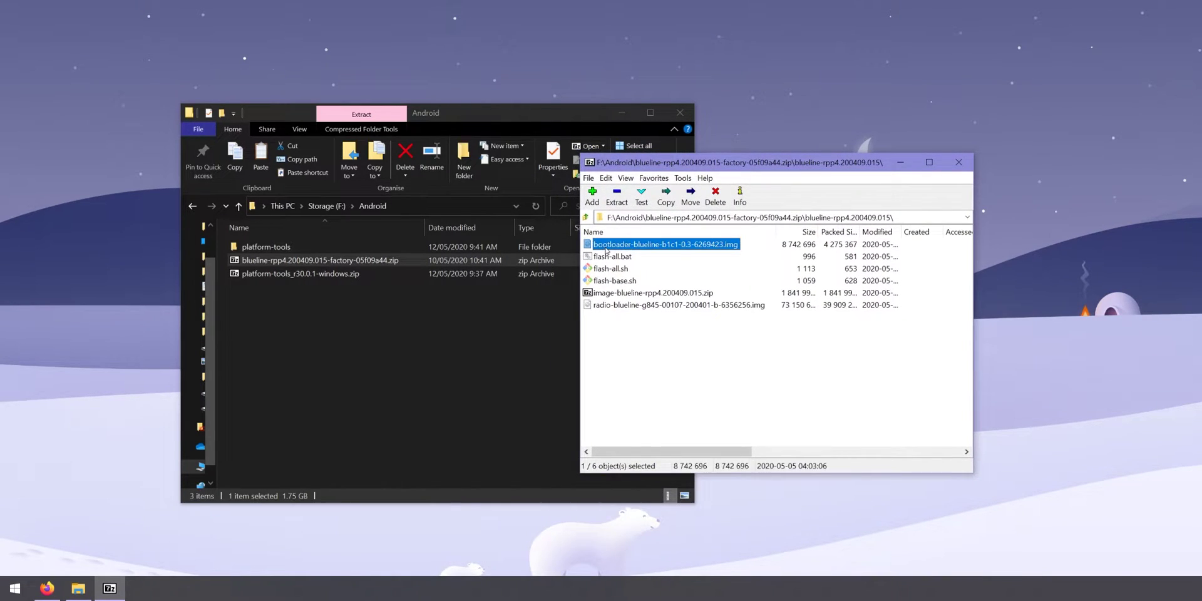
left_click(613, 292, "ctrl")
left_click(617, 306, "ctrl")
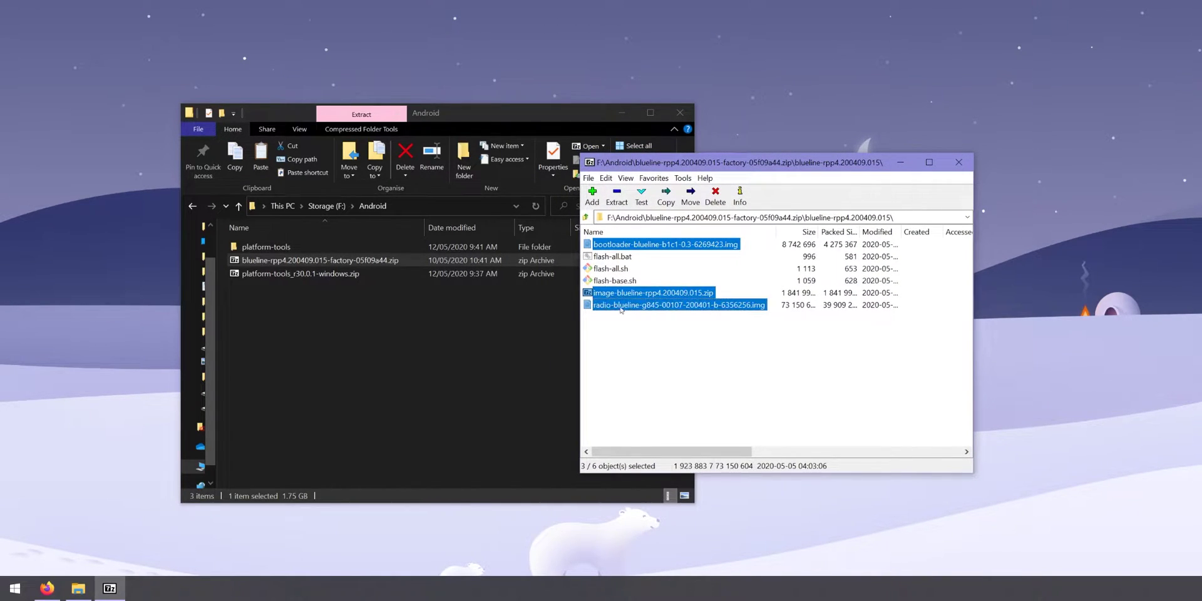
left_click_drag(591, 301, 397, 328)
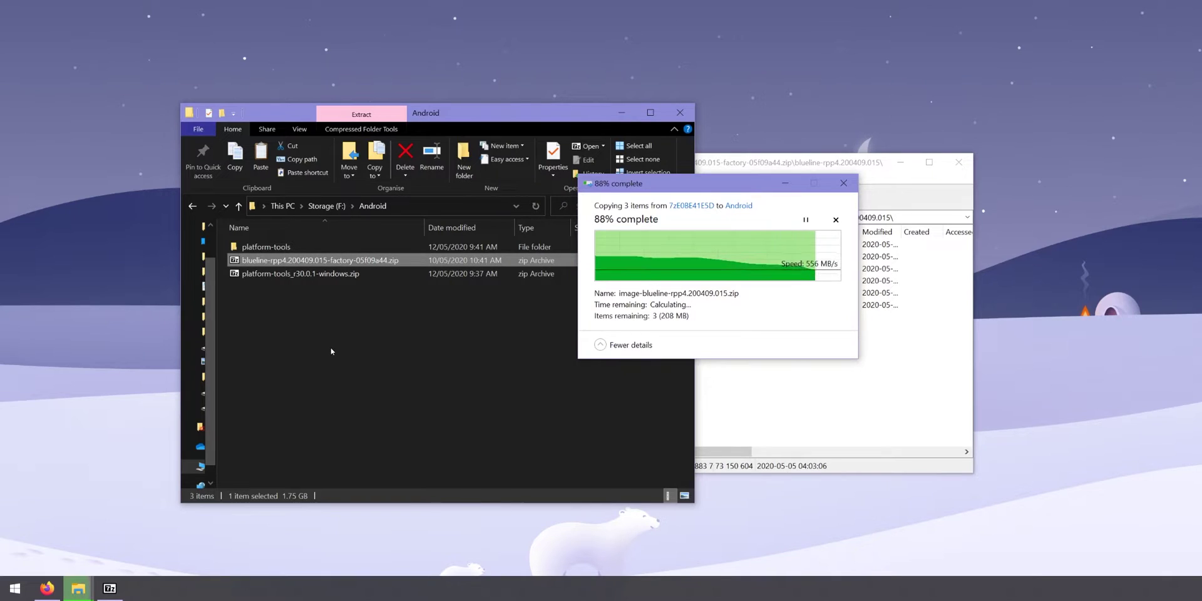
left_click(605, 385)
left_click(786, 389)
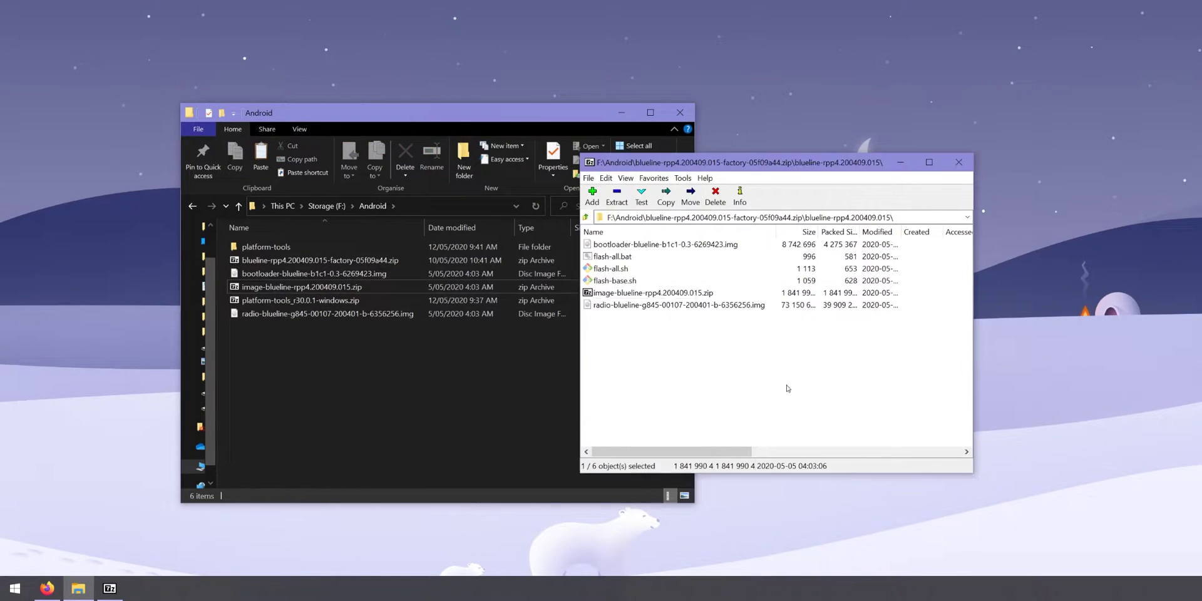
Copy boot.img (64.0 MB) from image-blueline-rpp4.200409.015.zip into F:\Android and close 7-Zip.
left_click(959, 163)
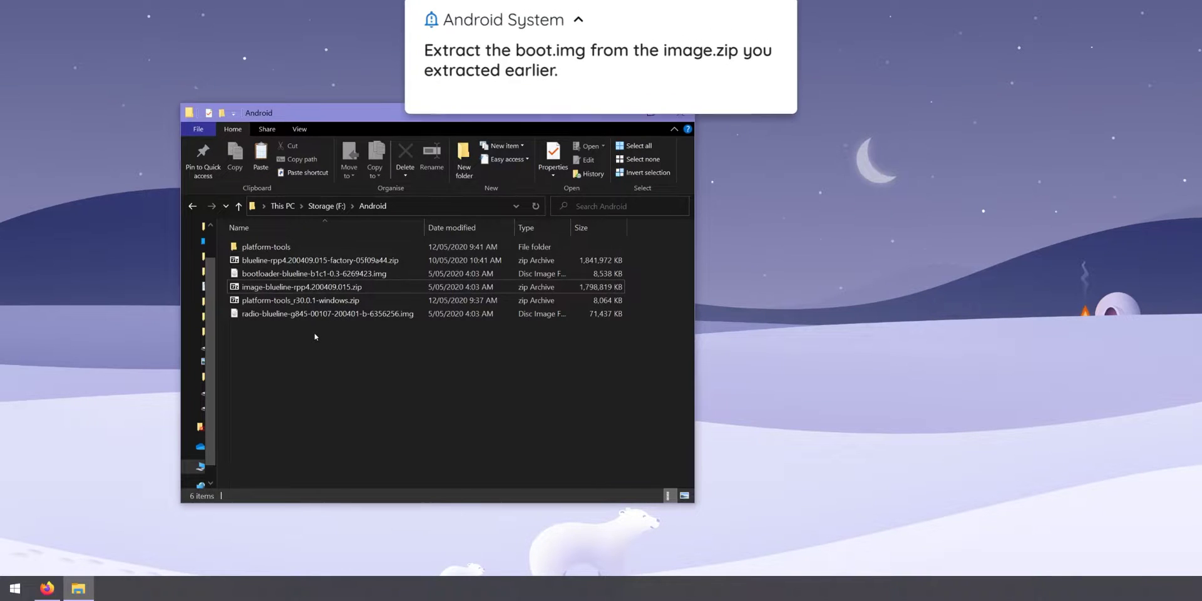
left_click(296, 287)
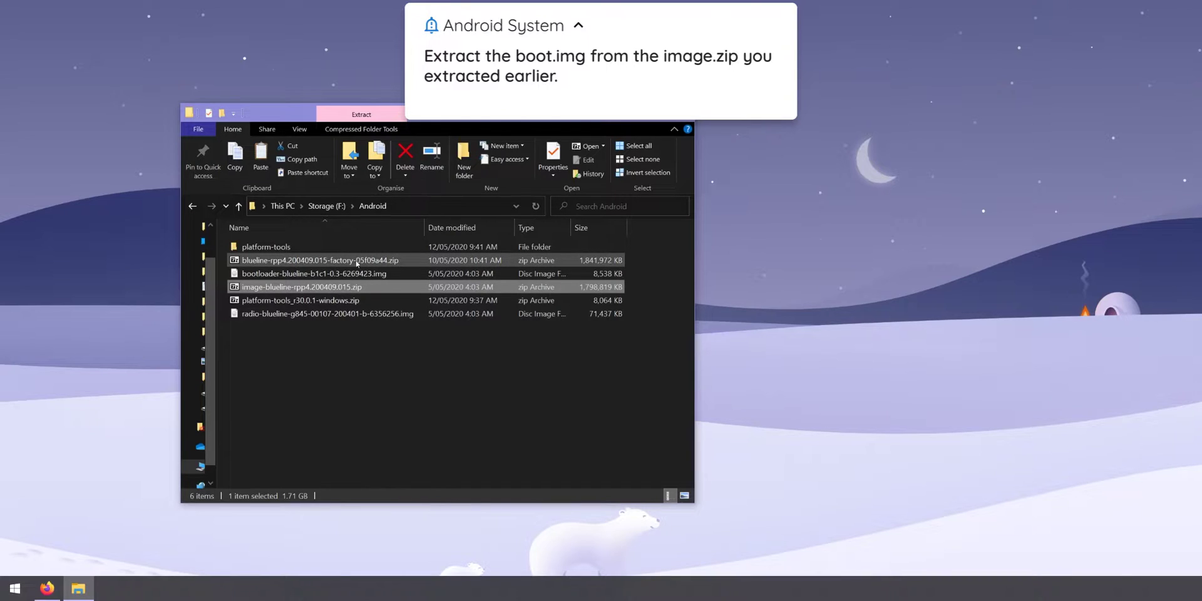
double_click(290, 288)
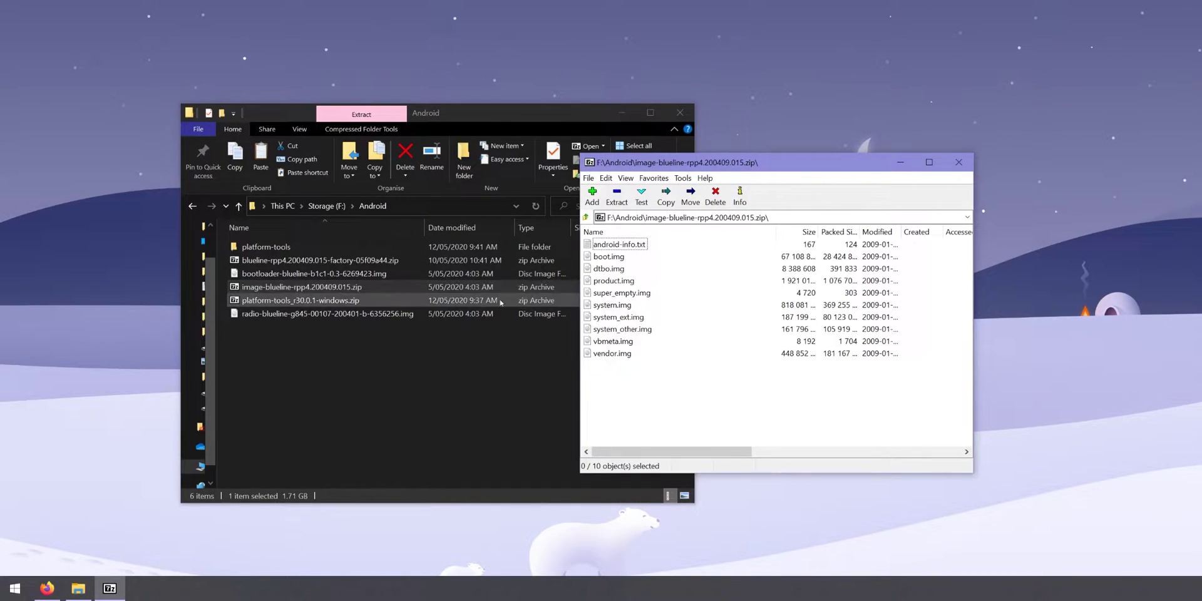
left_click_drag(606, 256, 489, 357)
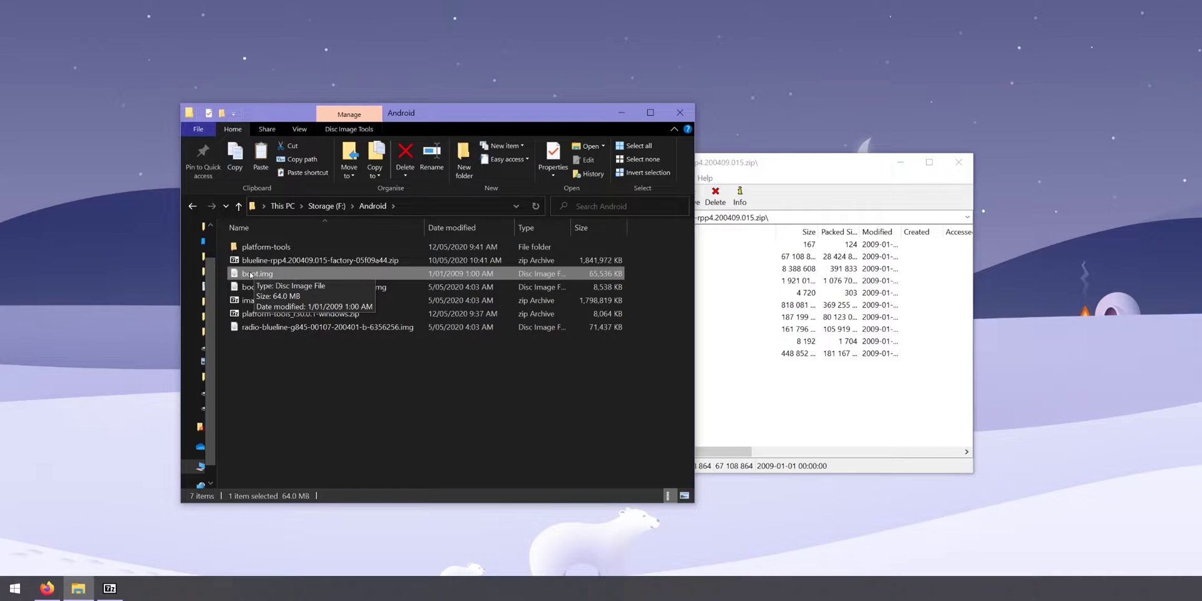
left_click(745, 365)
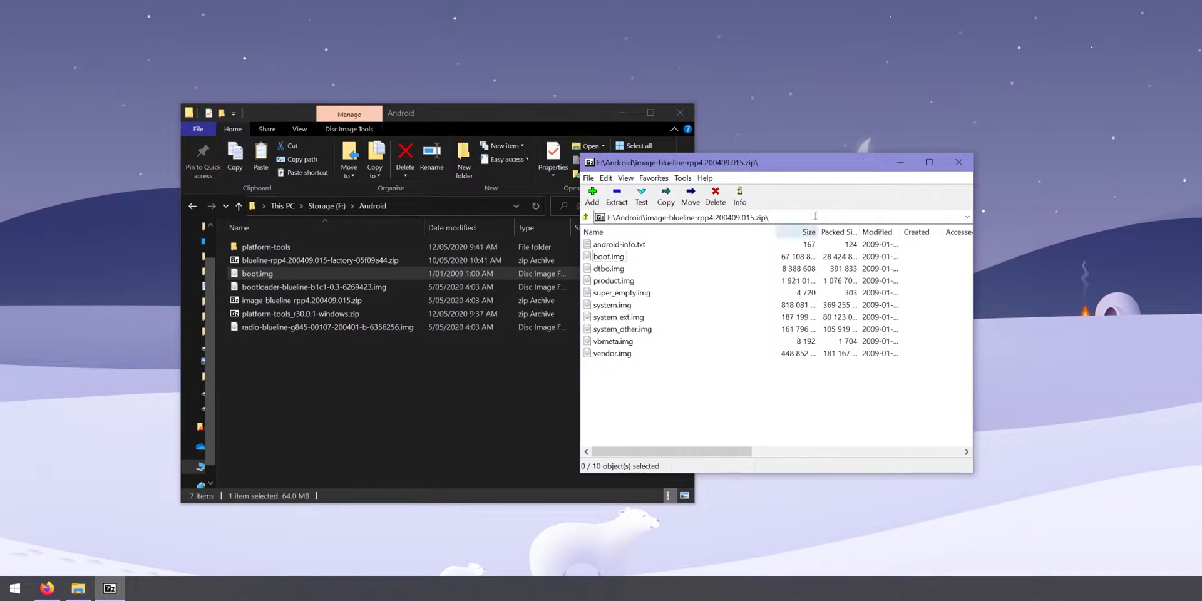
left_click(958, 163)
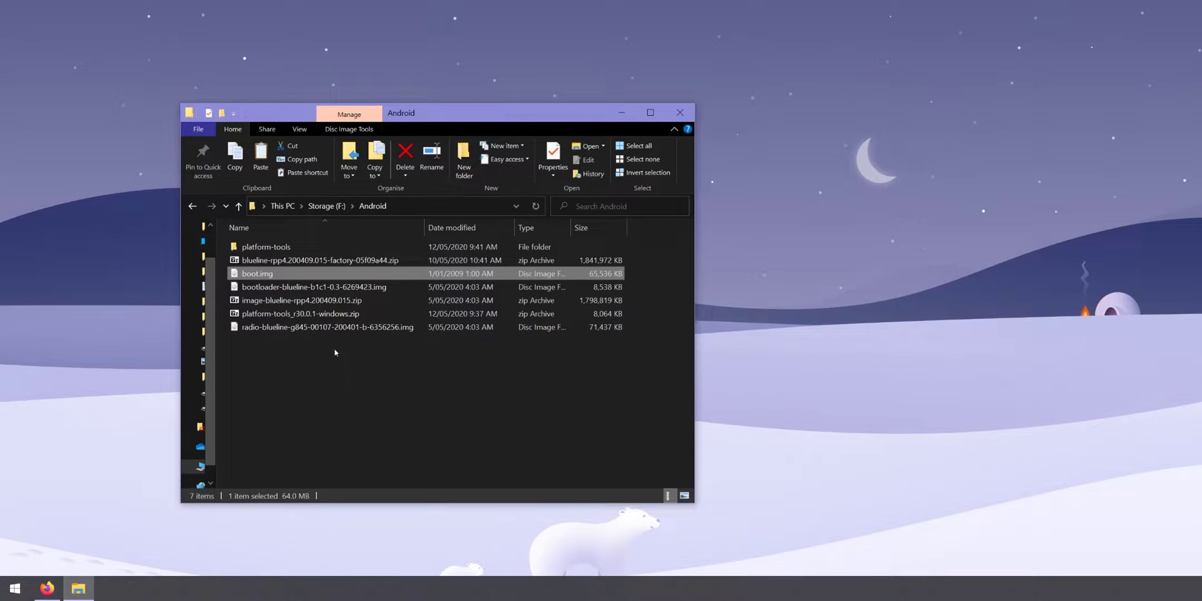
mouse_move(261, 251)
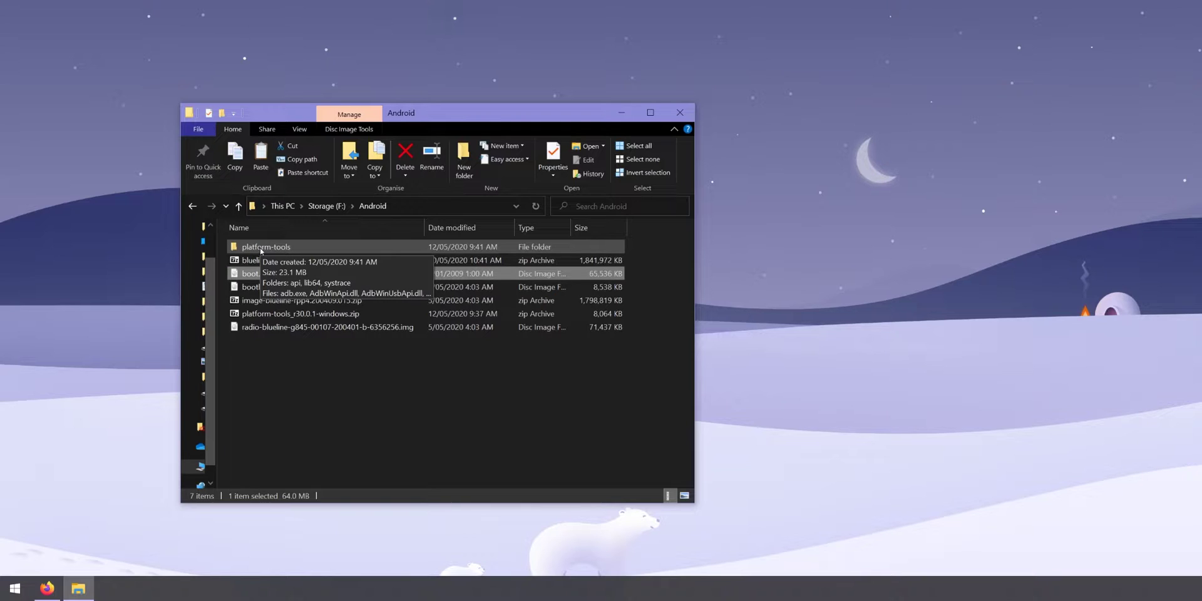
Launch a Command Prompt in F:\Android\platform-tools using cmd from Explorer's address bar.
double_click(275, 248)
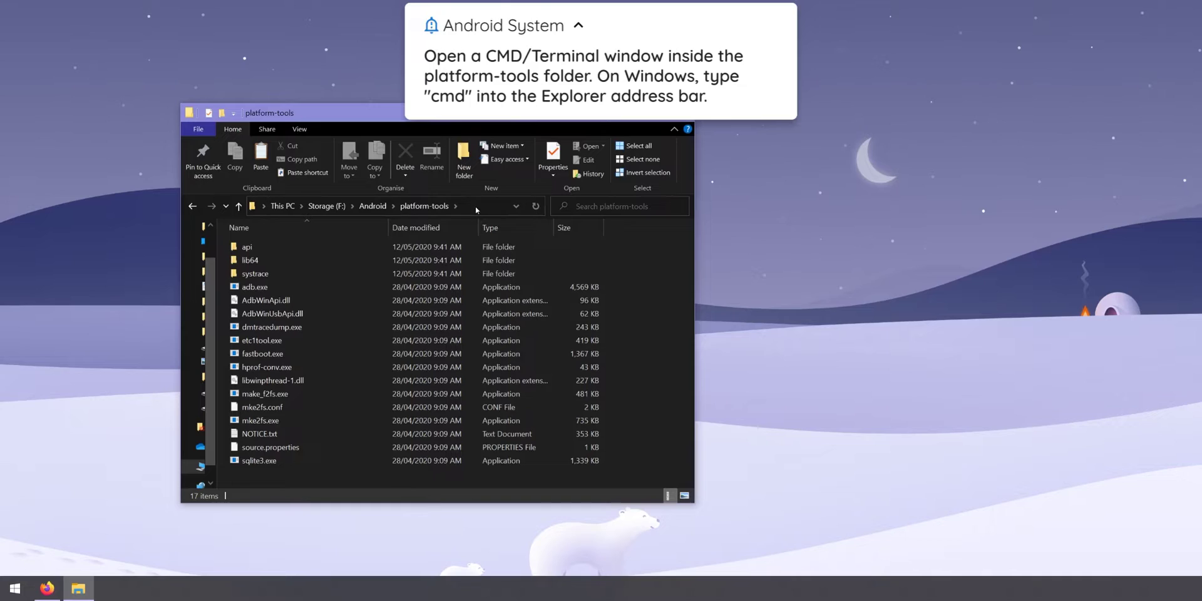
left_click(501, 206)
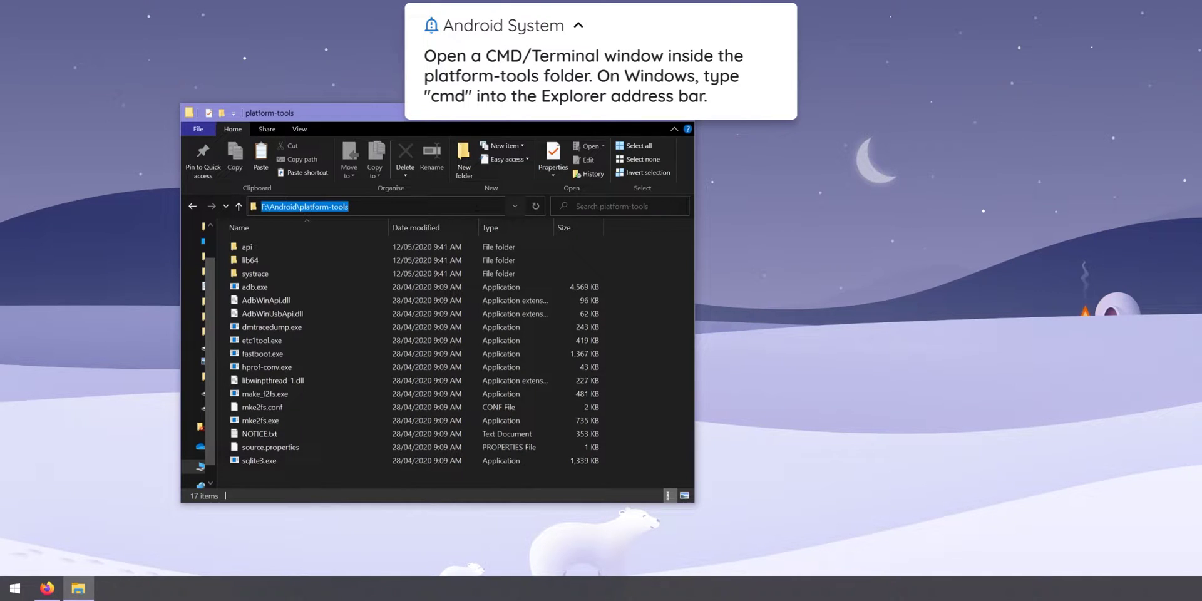
type("cmd")
key("Return")
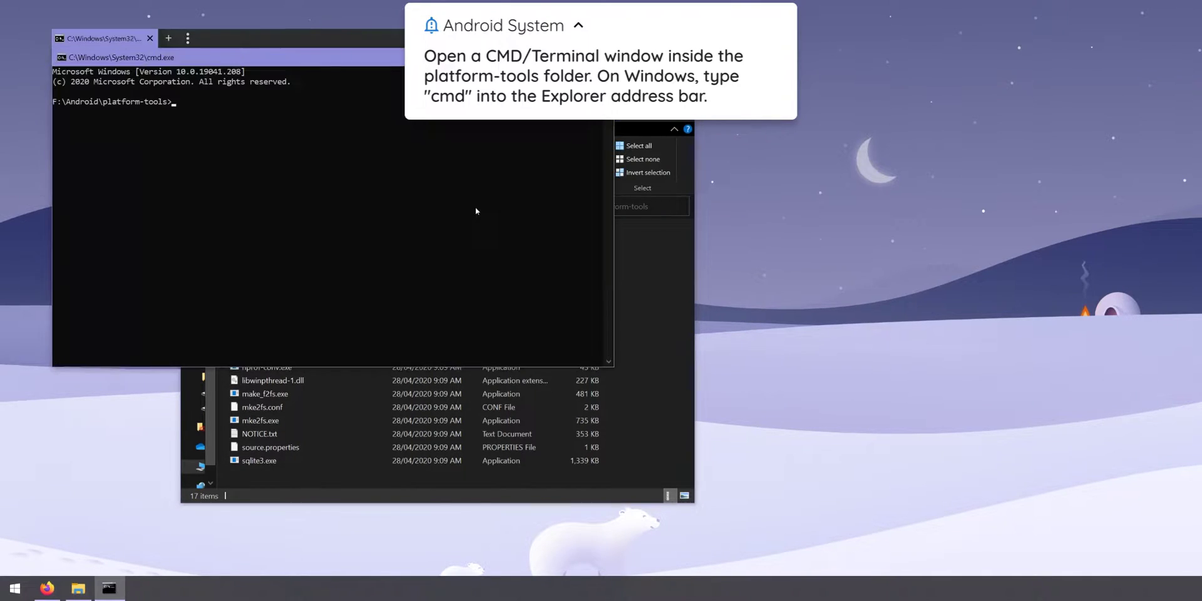
scroll(146, 125, "up", 2, "ctrl")
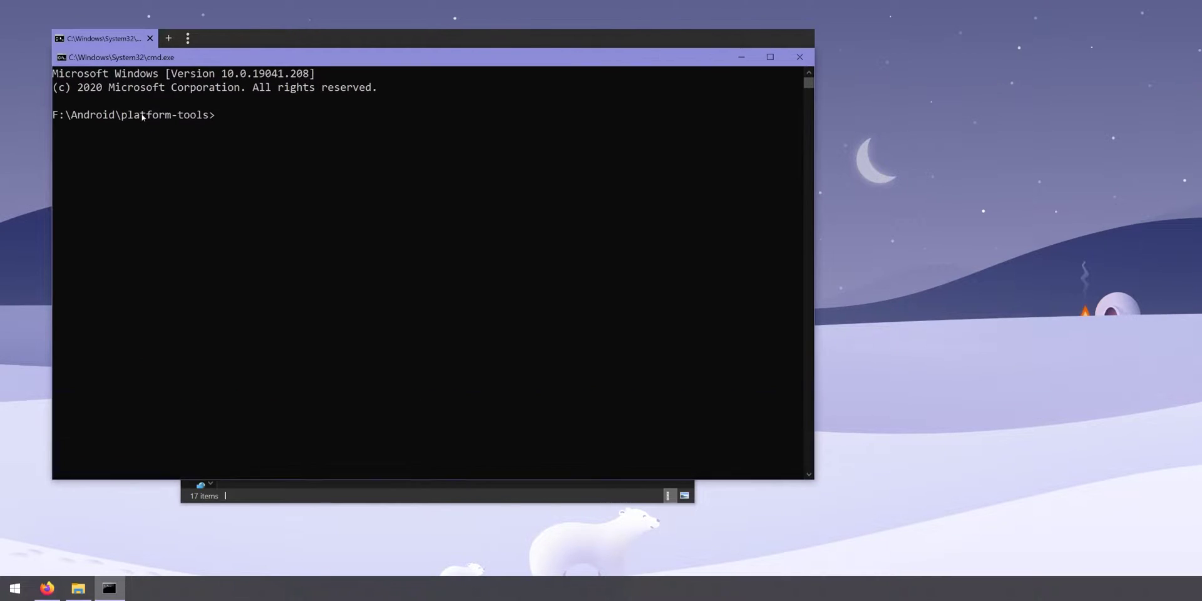
left_click_drag(61, 116, 214, 114)
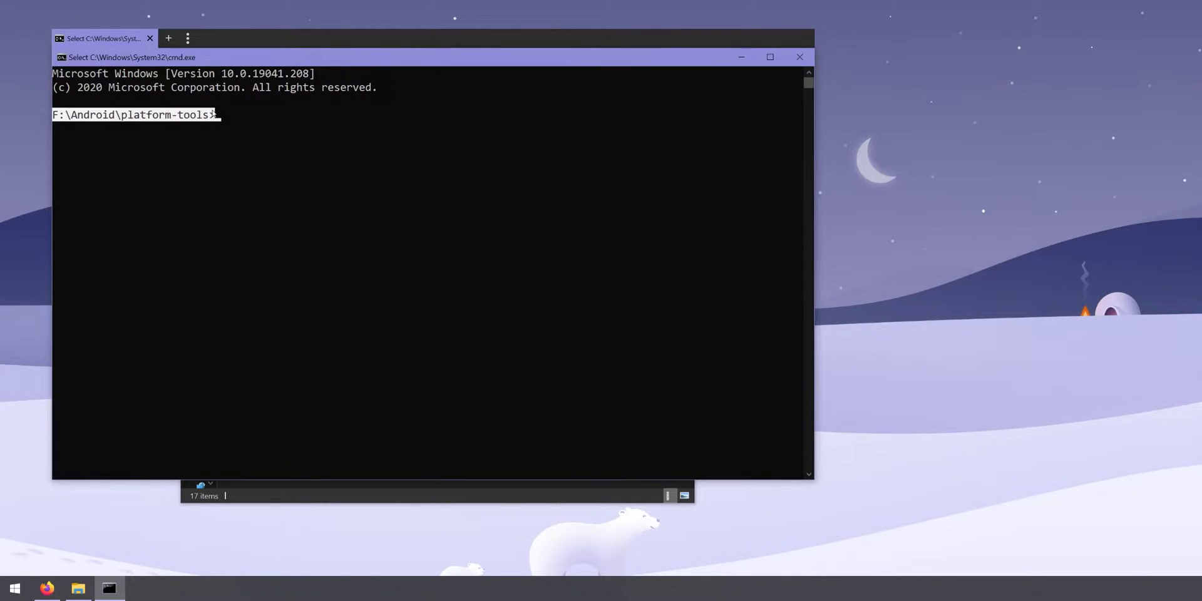
Run adb, fastboot and fastboot --version, confirming fastboot 30.0.1-6435776 in platform-tools.
left_click(258, 123)
left_click(335, 497)
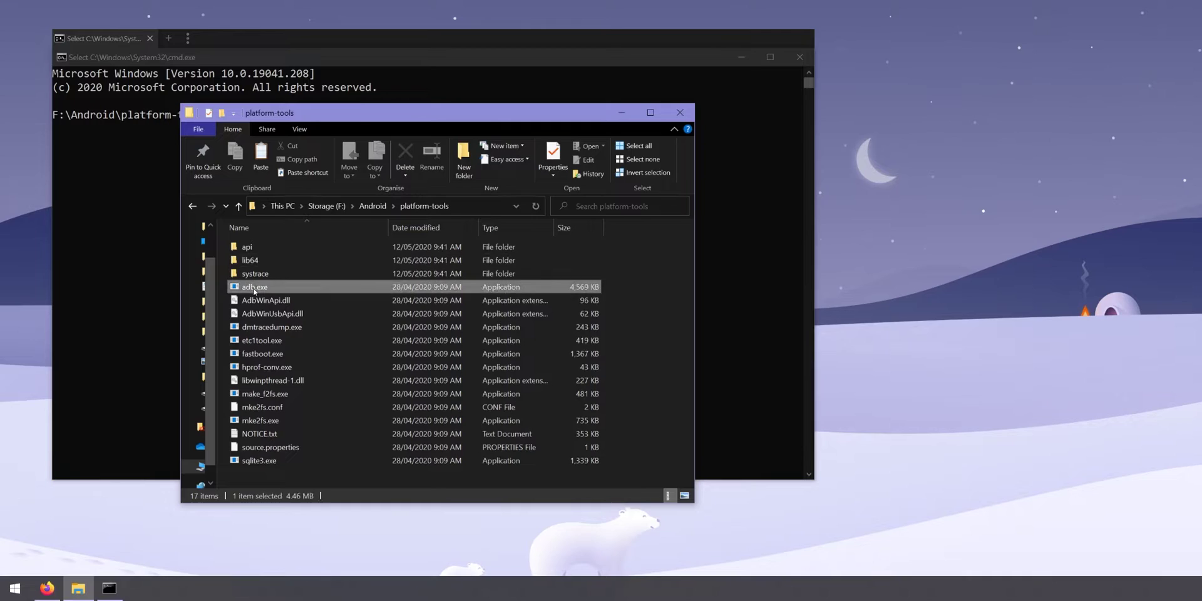
left_click(263, 354)
left_click(125, 264)
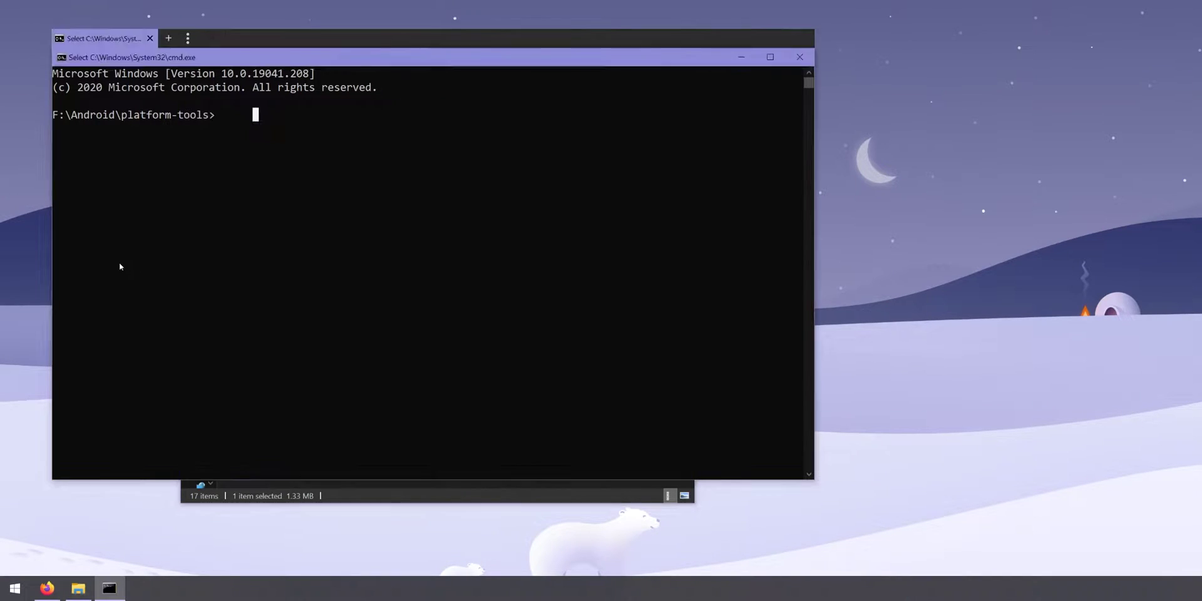
type("adb")
key("Return")
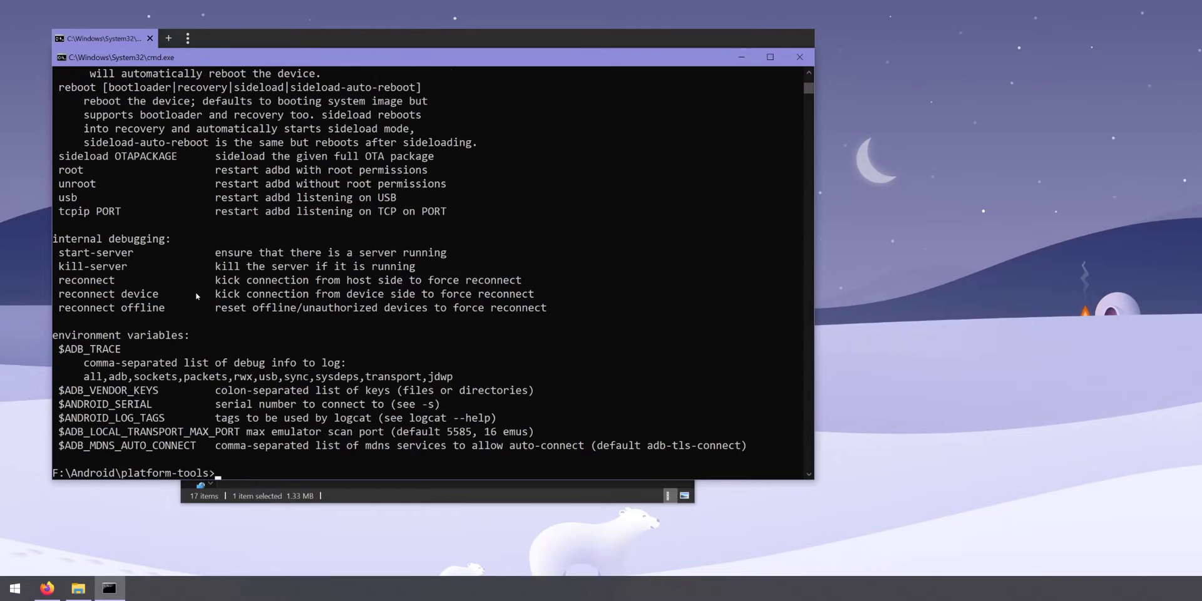
type("fastboot")
key("Return")
type("fast")
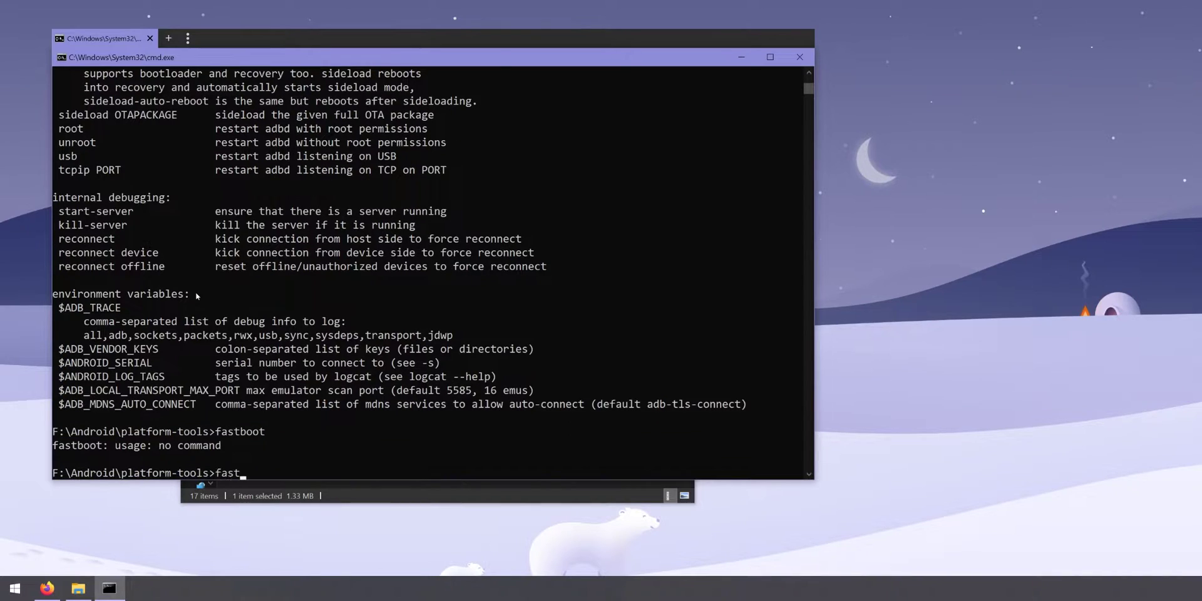
type("boot --version")
key("Return")
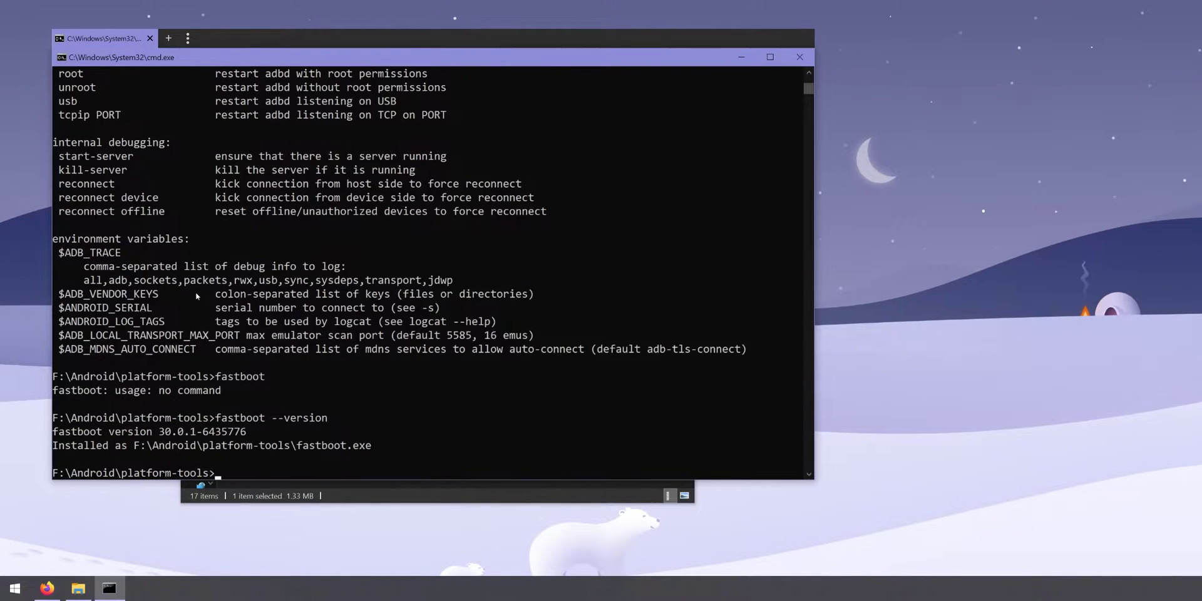
left_click_drag(136, 445, 329, 446)
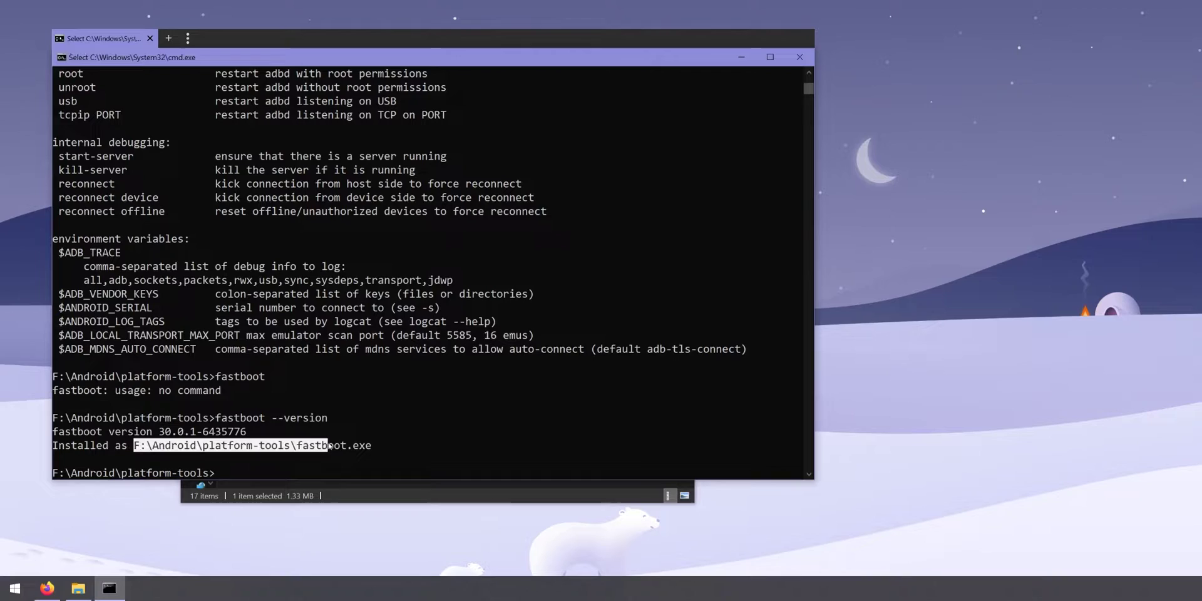
left_click(384, 499)
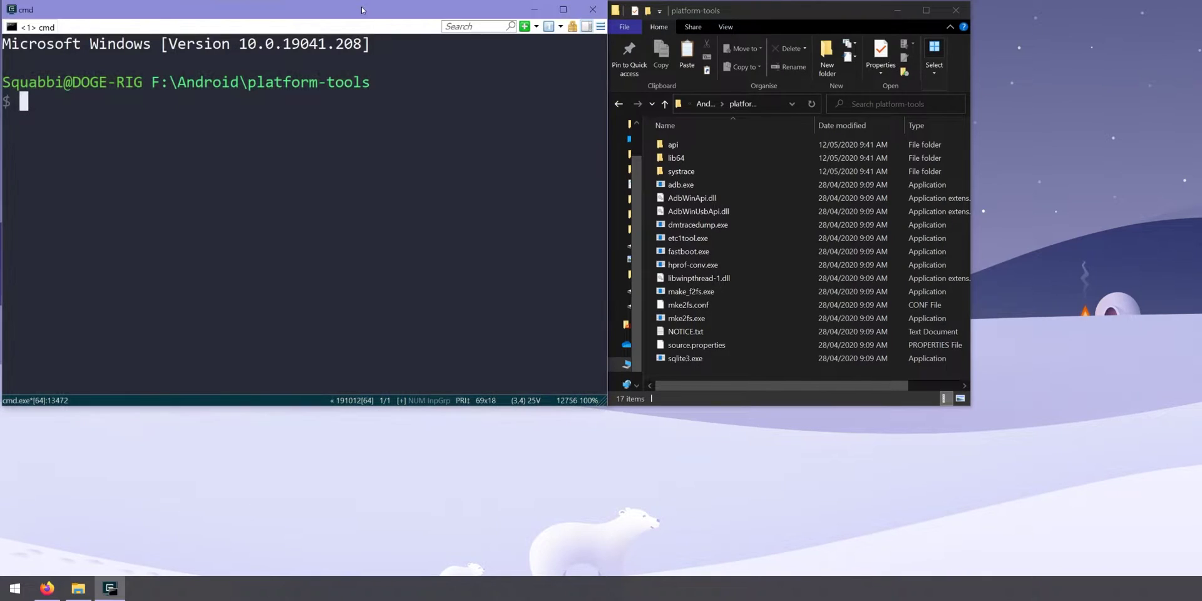
Go back up to F:\Android in File Explorer and select boot.img.
left_click(718, 14)
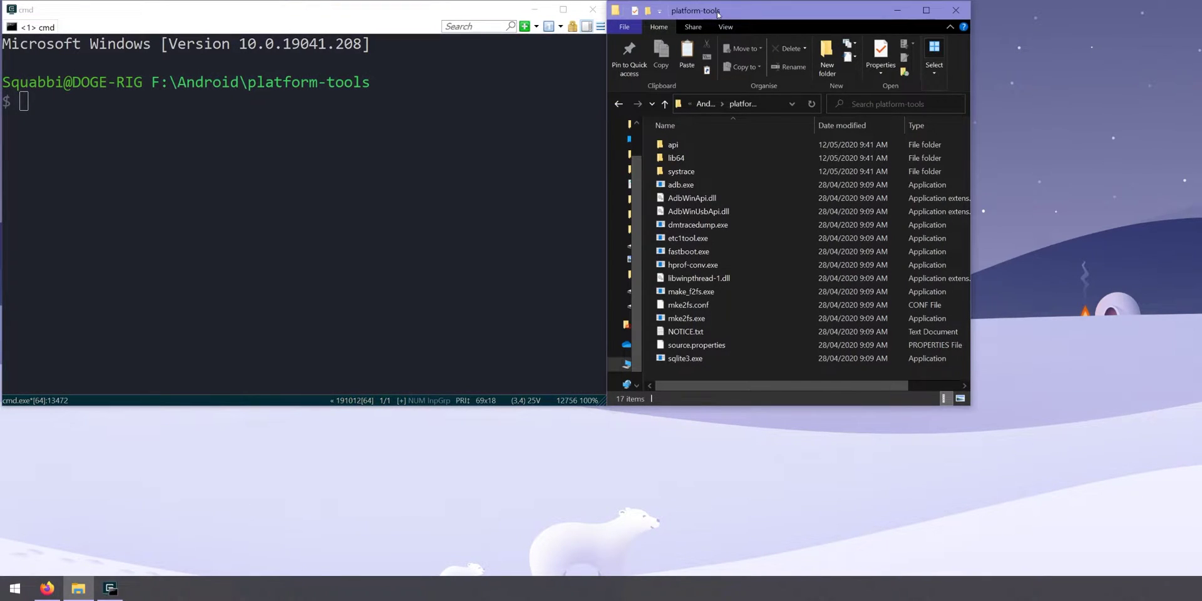
left_click(382, 143)
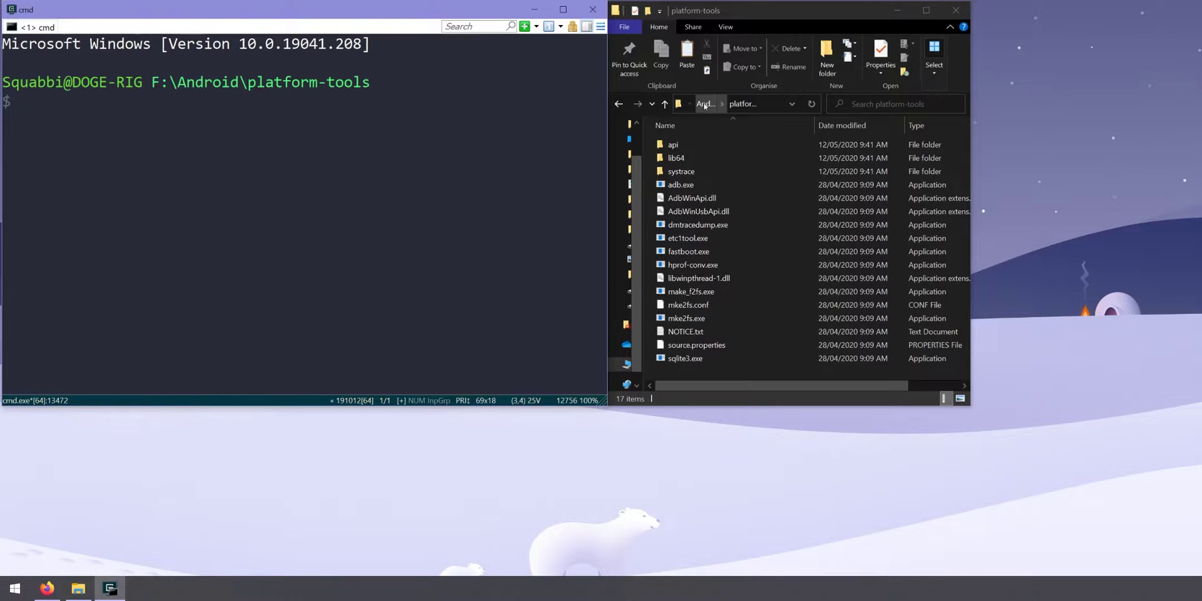
left_click(811, 104)
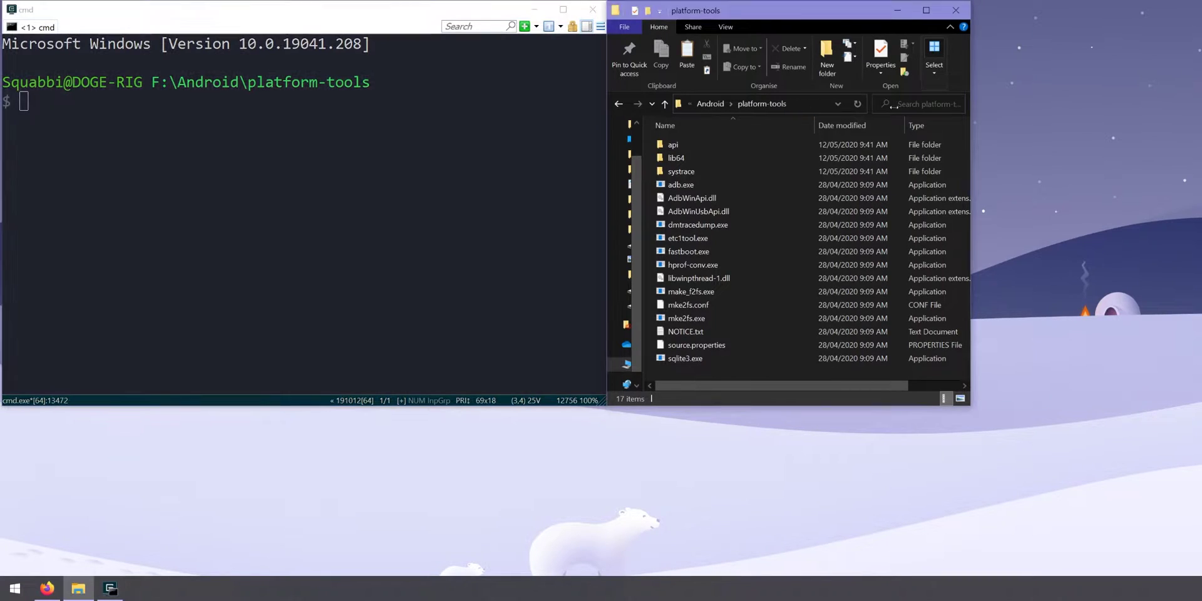
left_click(712, 105)
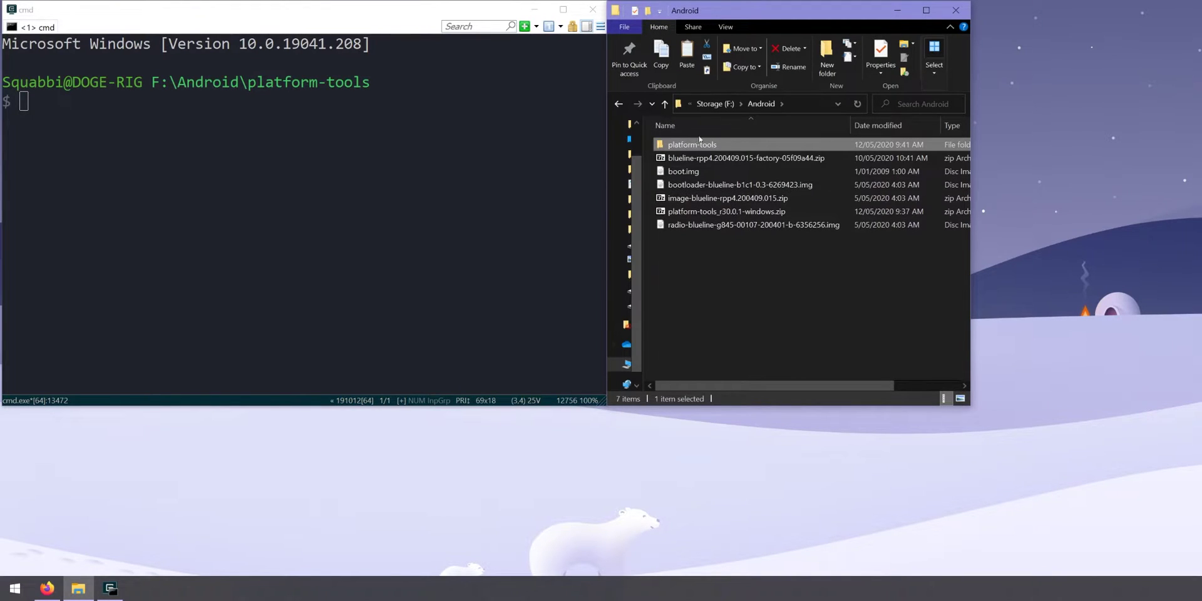
scroll(713, 283, "up", 3)
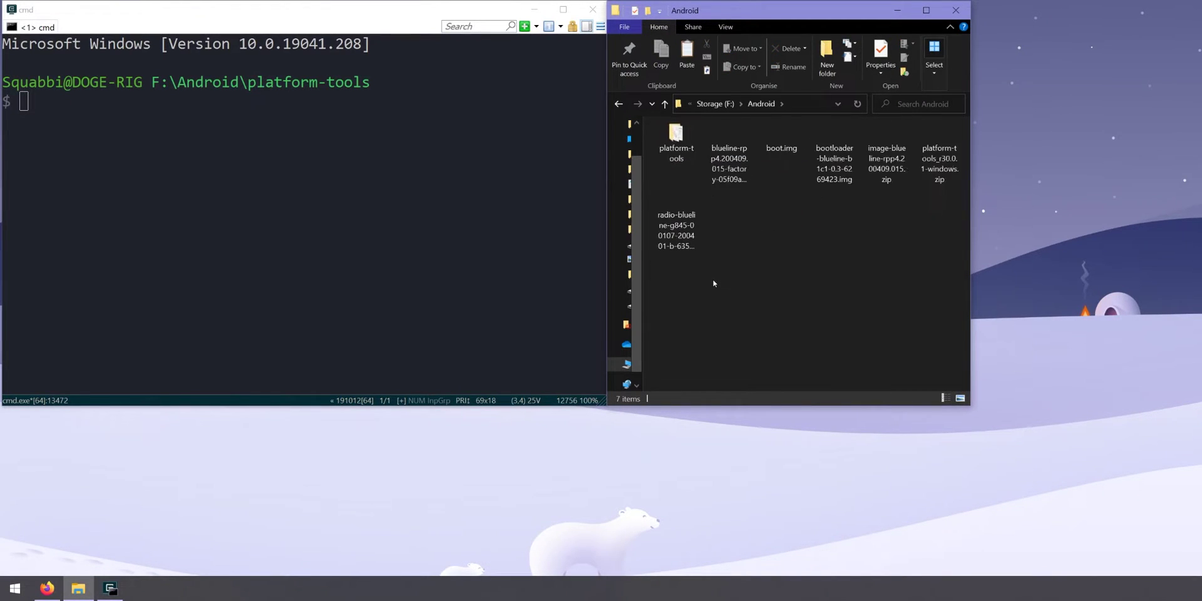
scroll(713, 283, "down", 2)
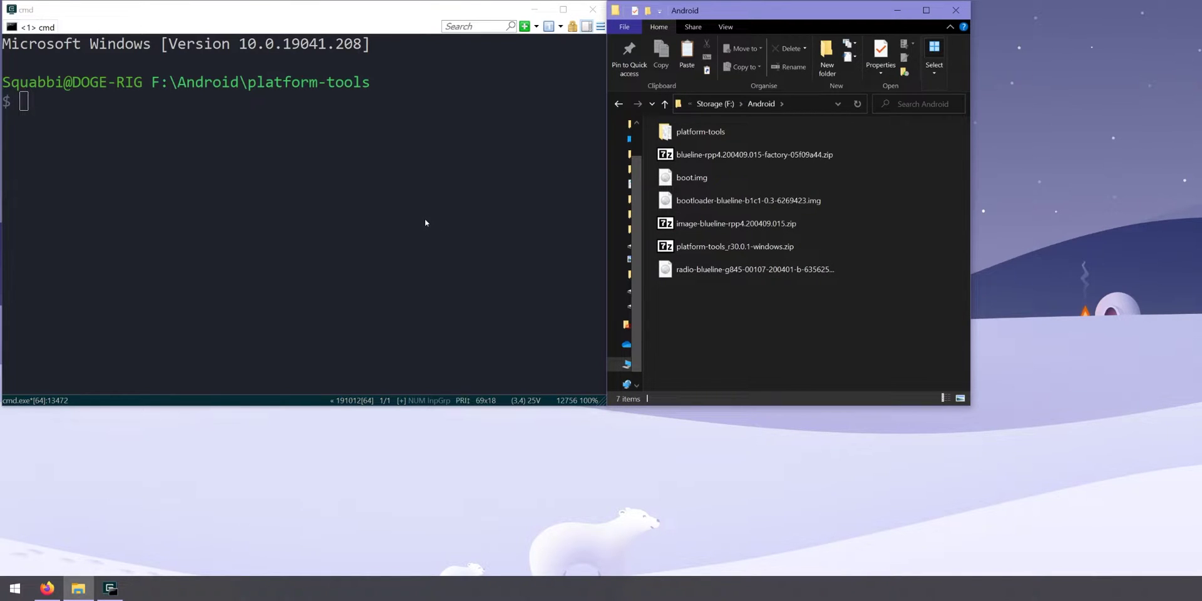
left_click(692, 177)
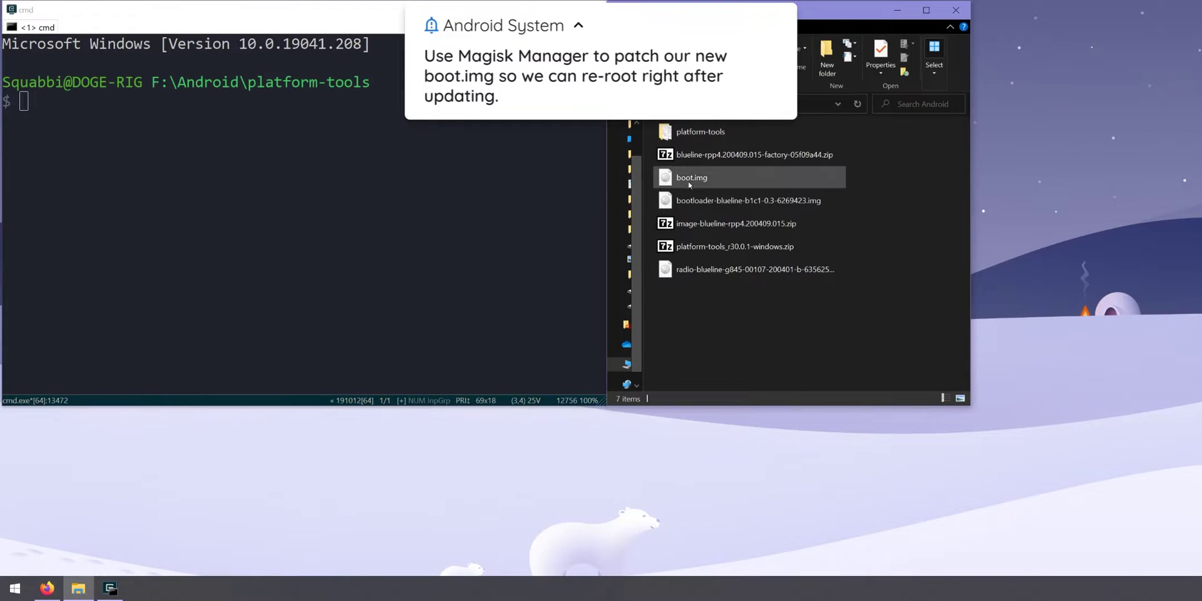
Bring the Command Prompt window to the front.
left_click(502, 215)
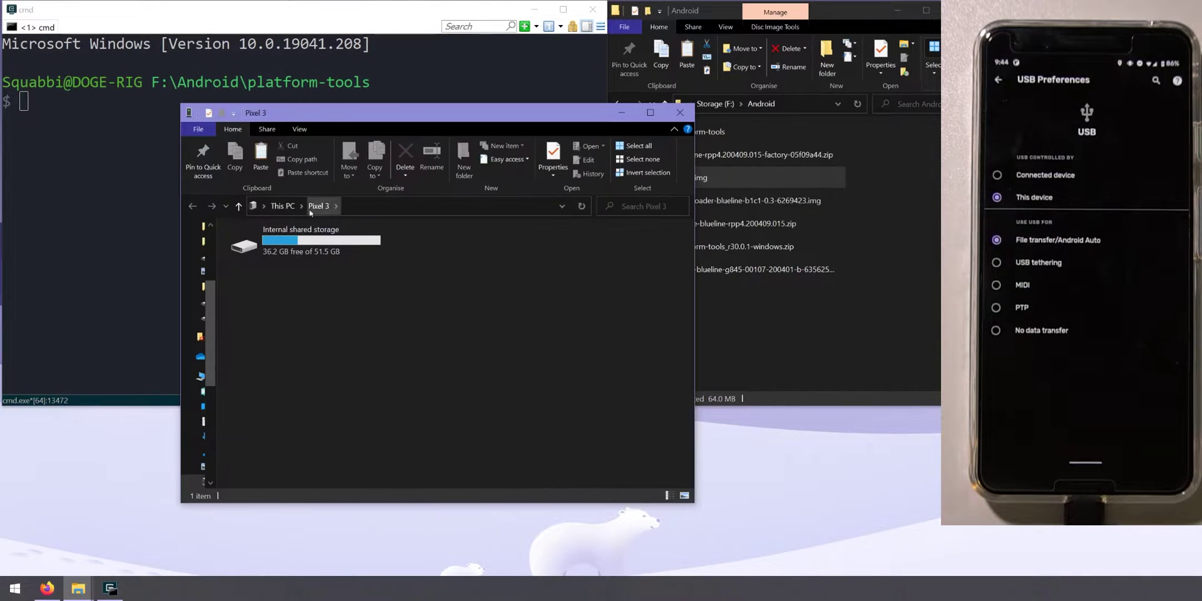
Open the Pixel 3's Internal shared storage and drag boot.img into it from the Android folder.
left_click(302, 238)
double_click(301, 238)
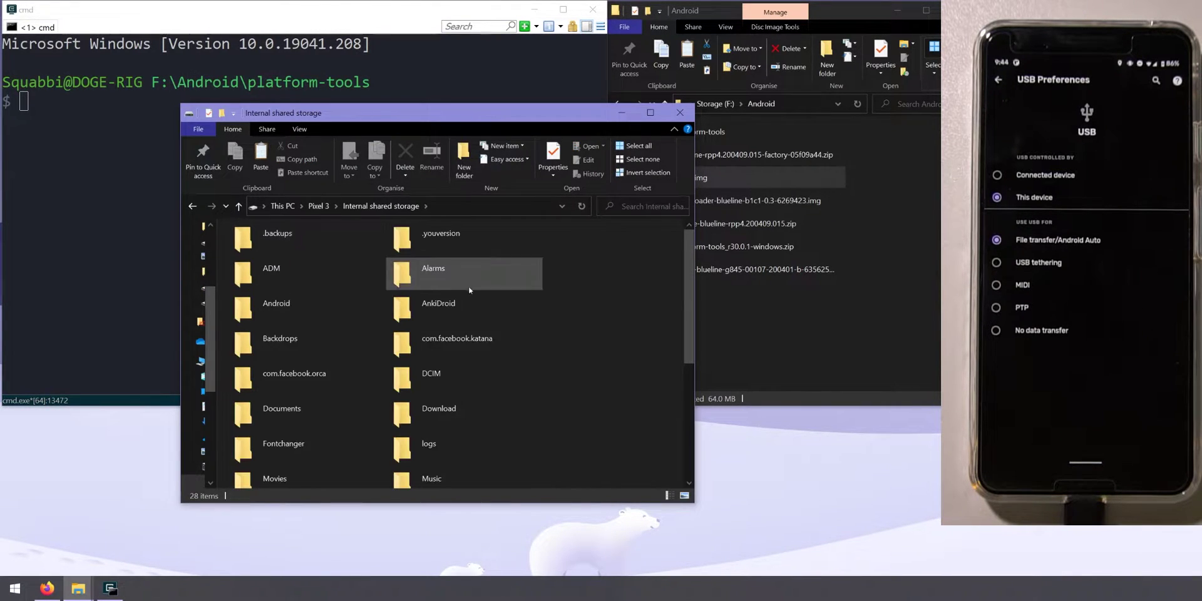
scroll(368, 299, "down", 5)
left_click(751, 301)
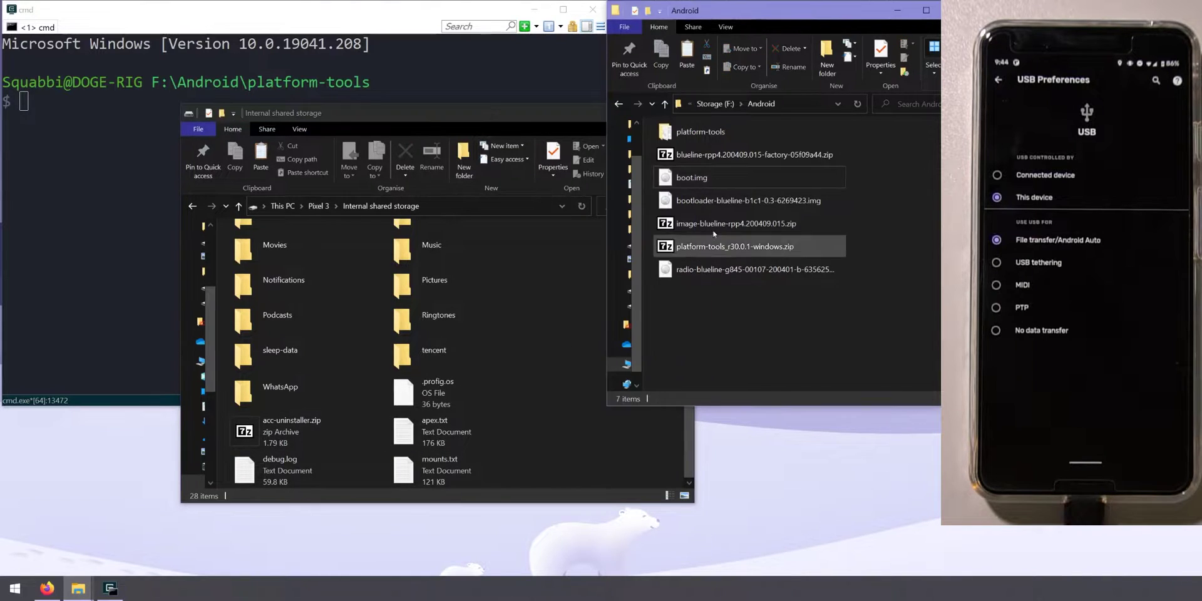
left_click_drag(696, 177, 584, 435)
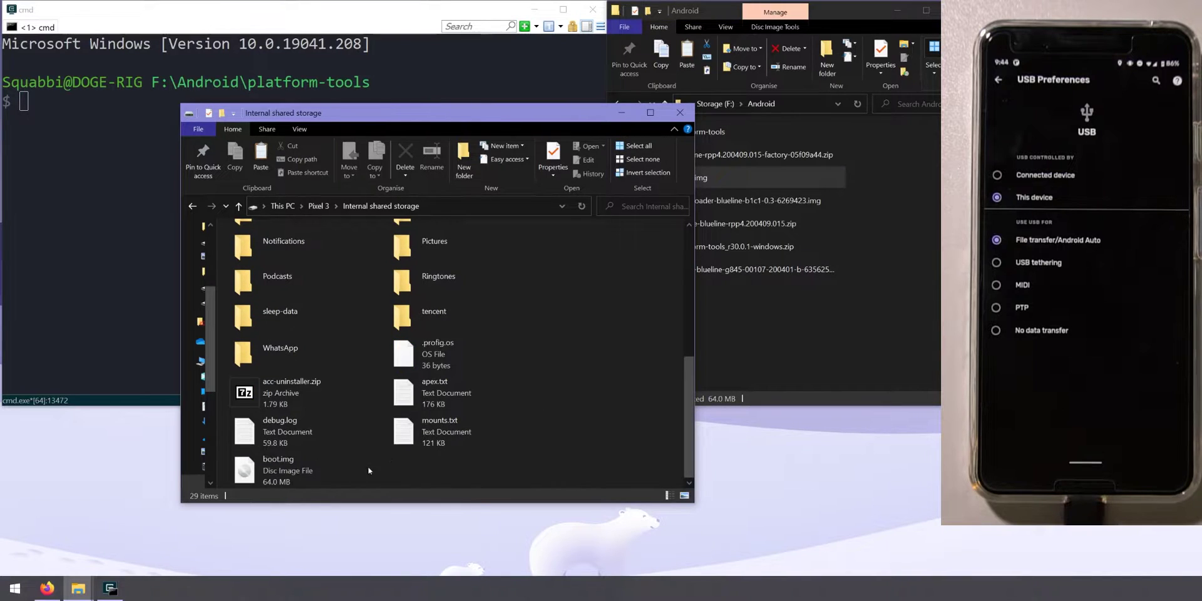
left_click(258, 476)
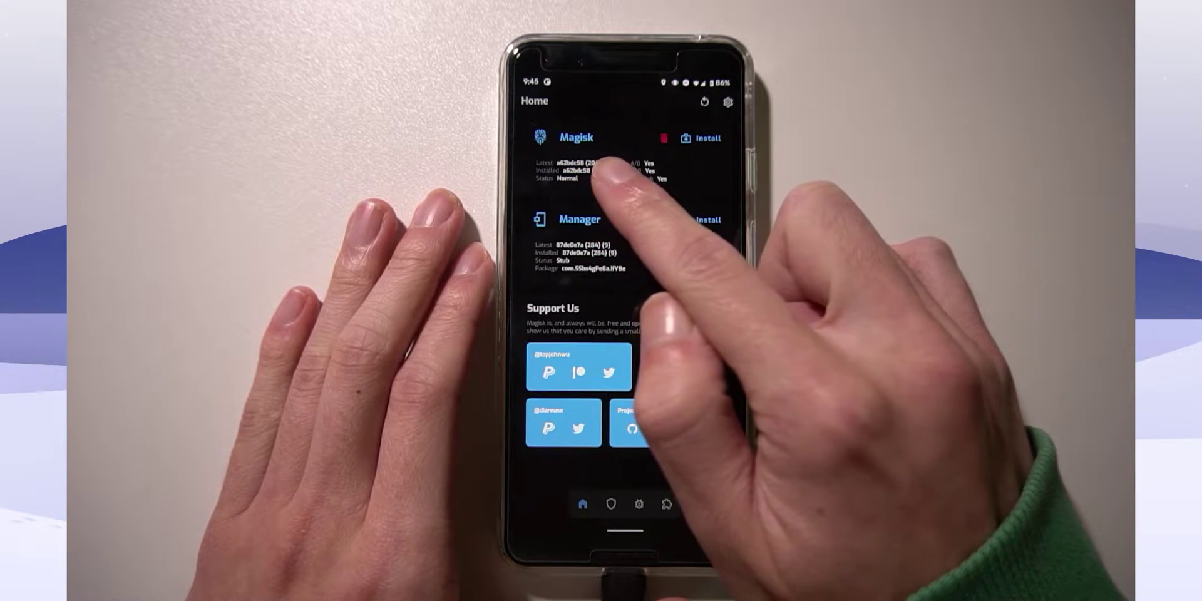
Start a Magisk install and choose the Select and Patch a File method.
left_click(700, 138)
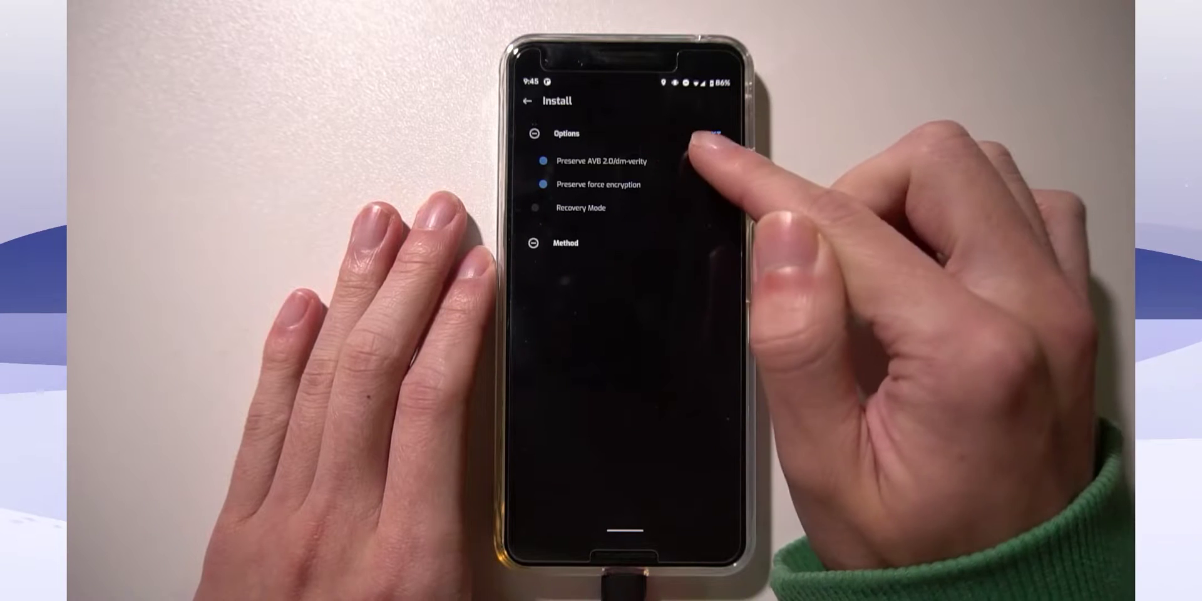
left_click(711, 133)
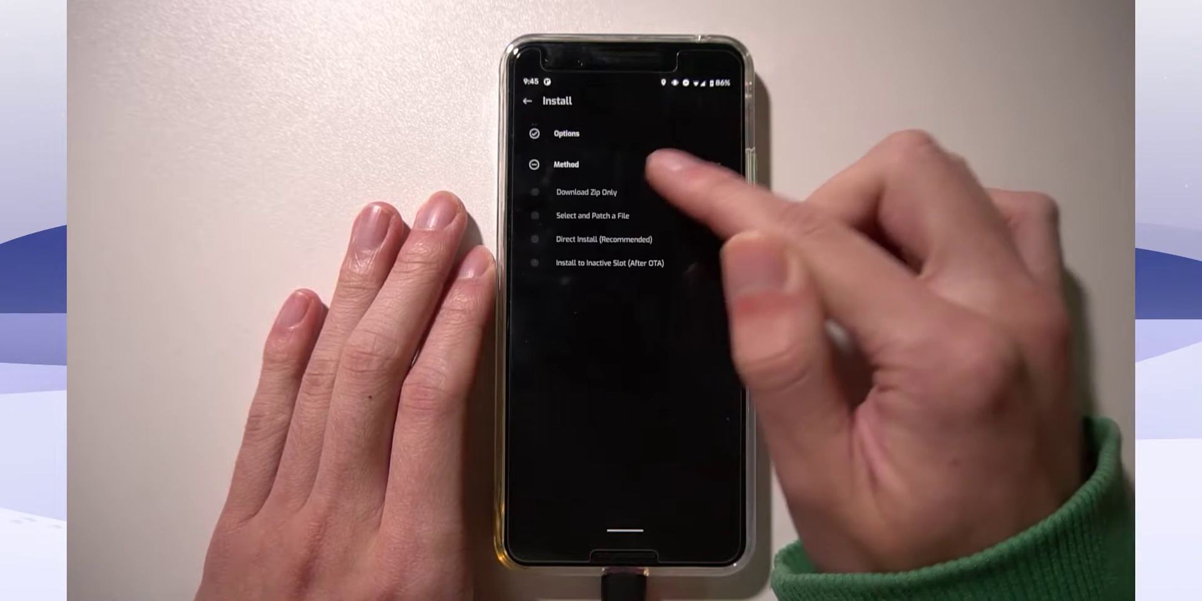
left_click(633, 214)
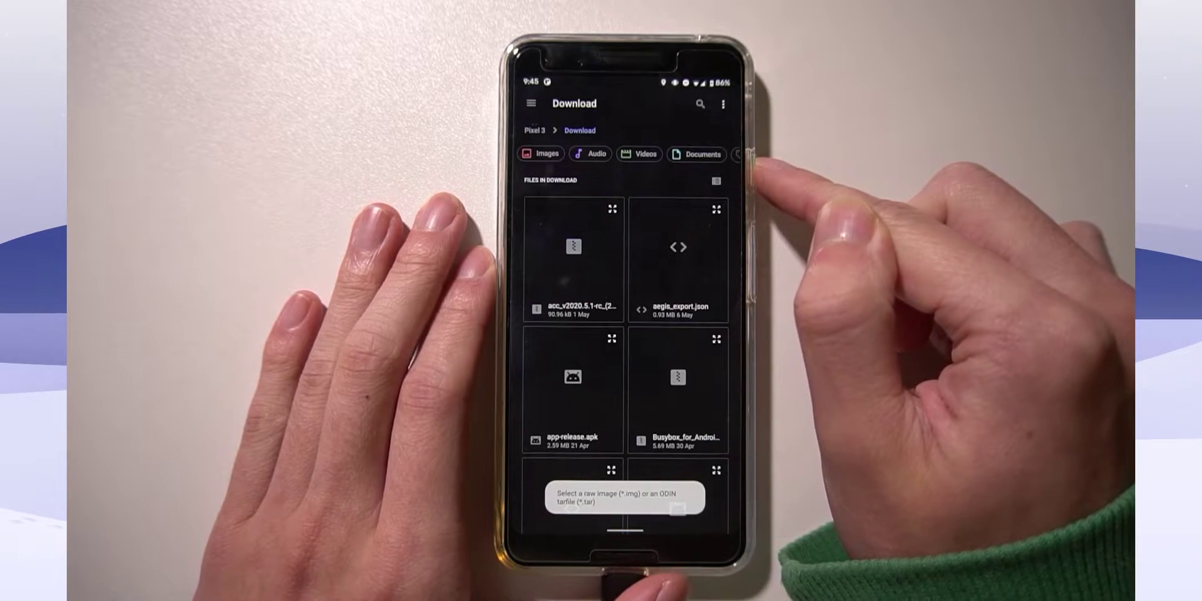
Pick boot.img from the Pixel 3's internal storage and start patching it.
left_click(531, 104)
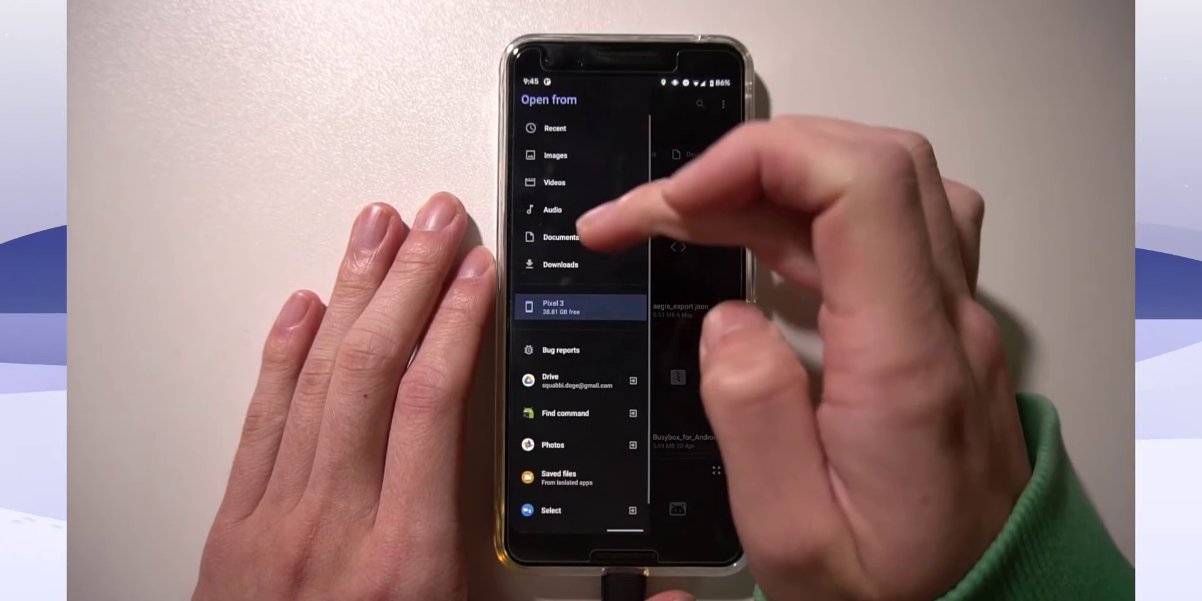
left_click(567, 308)
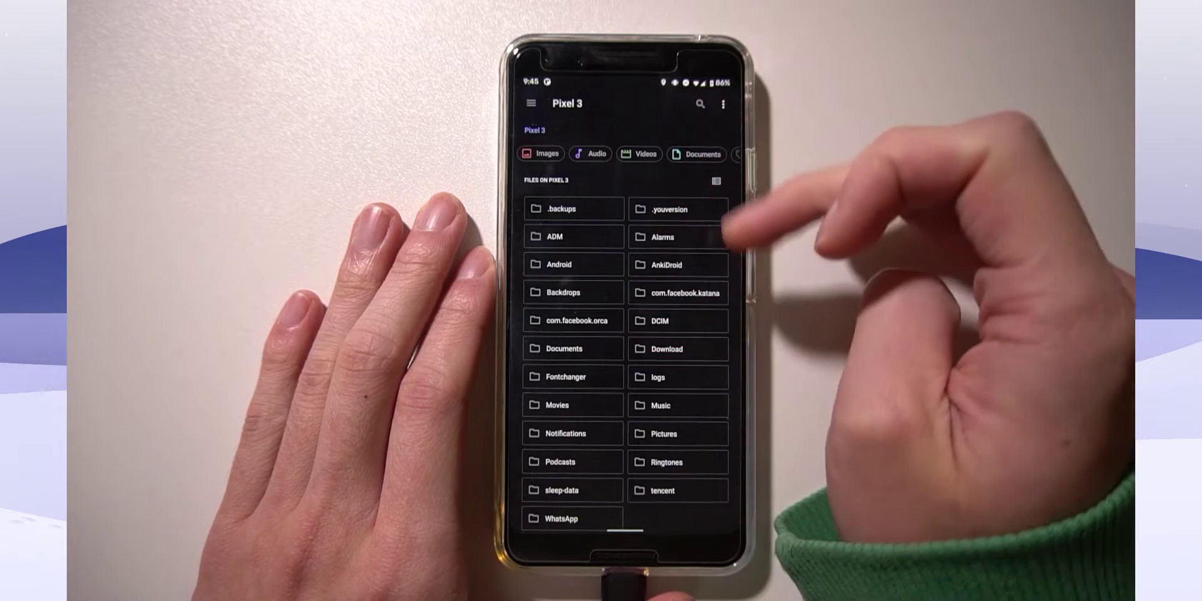
scroll(671, 362, "down", 6)
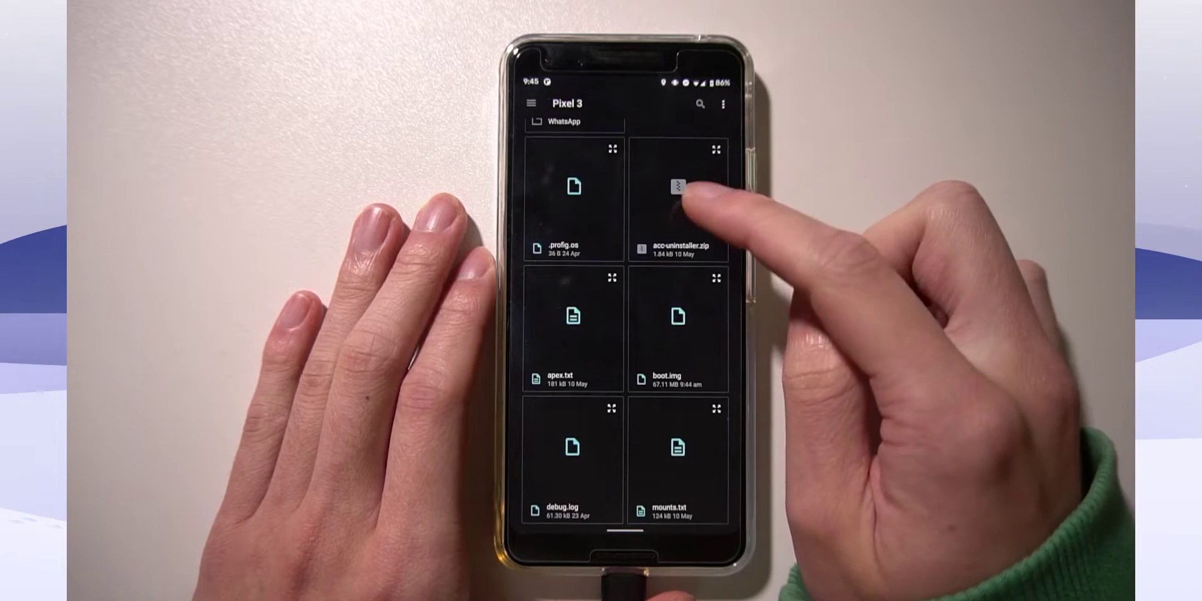
left_click(678, 319)
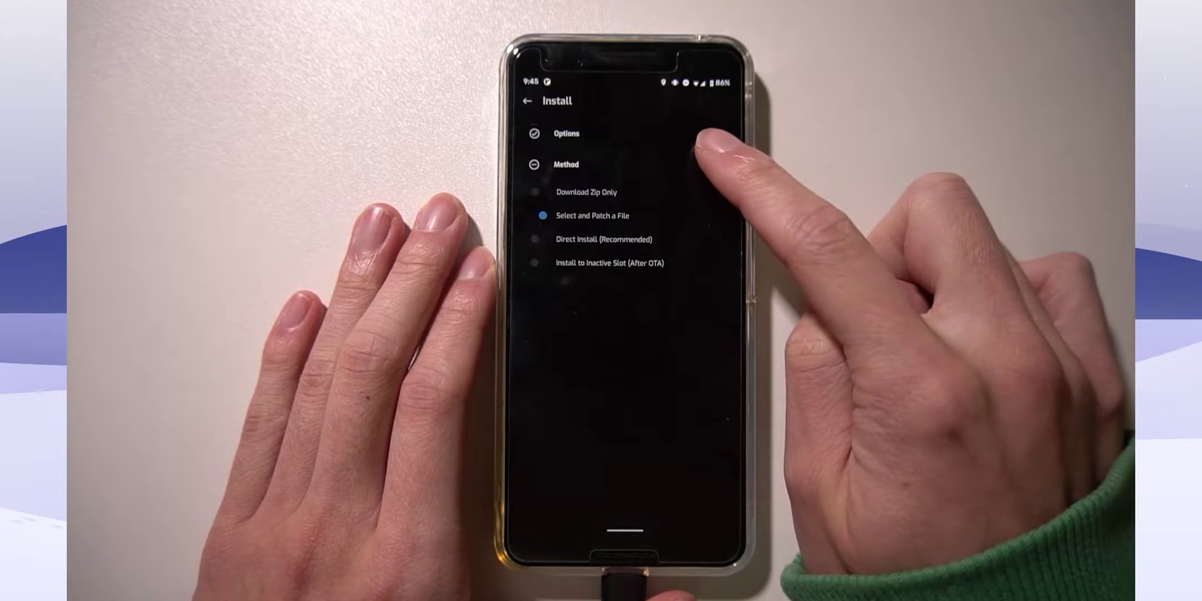
left_click(710, 165)
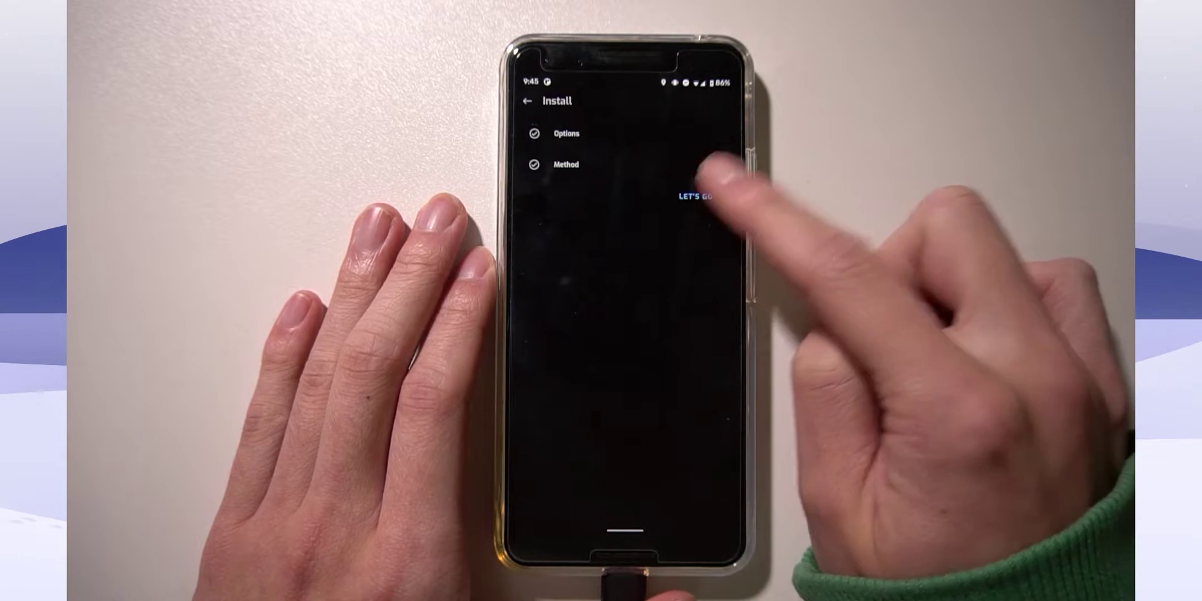
left_click(696, 196)
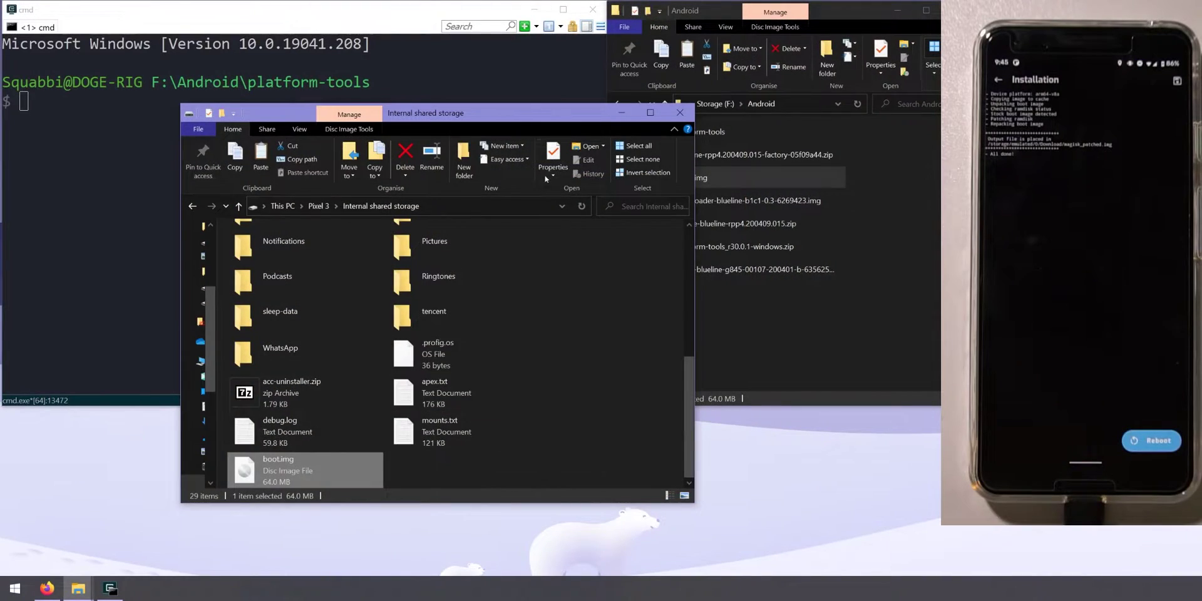
Drag magisk_patched.img from the phone's Download folder into F:\Android, then close the Download window.
left_click(581, 207)
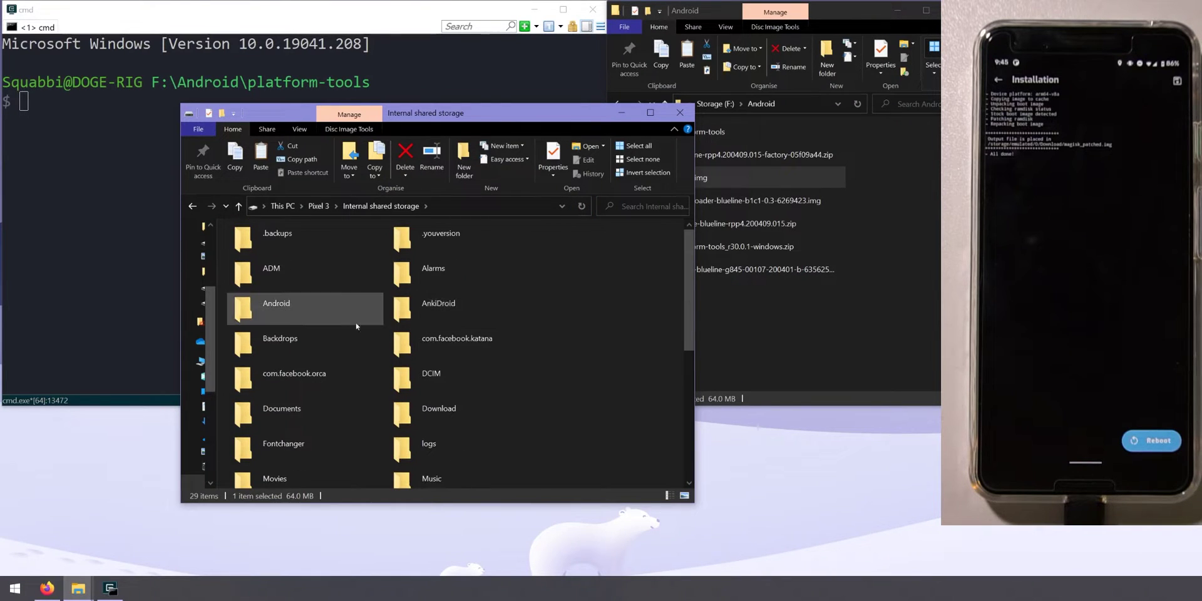
double_click(408, 412)
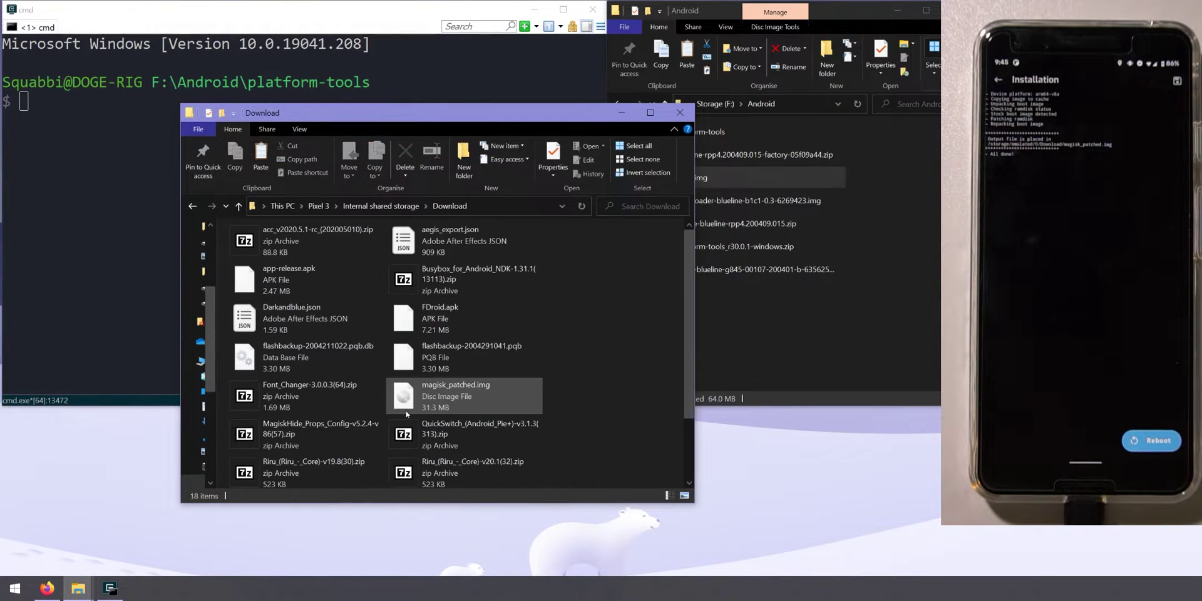
left_click(437, 407)
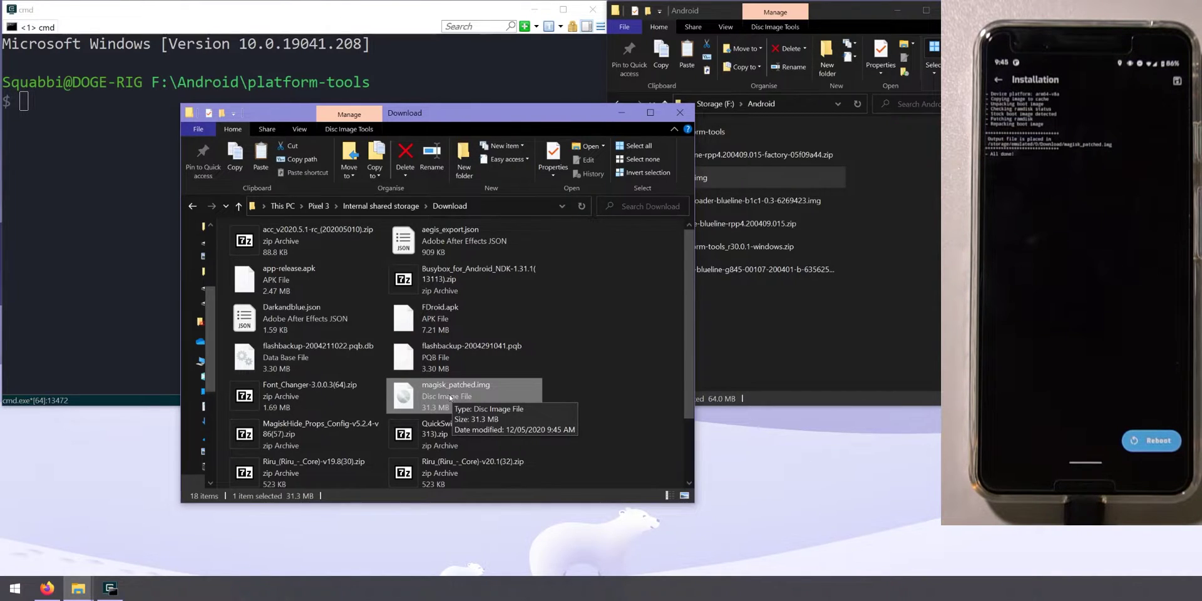
left_click_drag(501, 113, 369, 78)
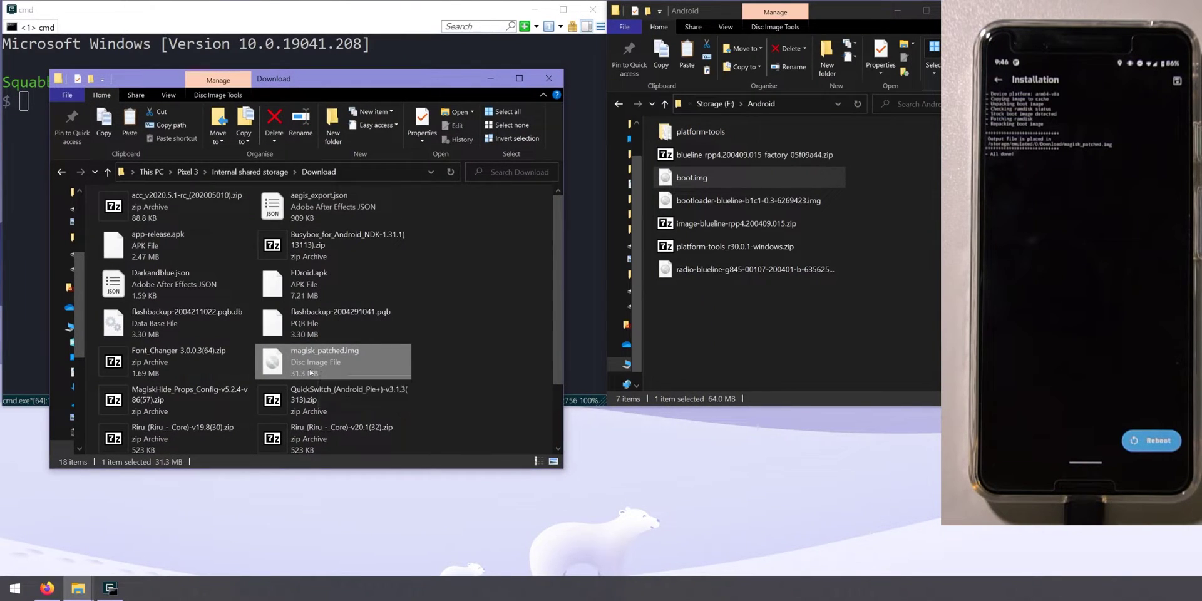
left_click_drag(312, 364, 746, 359)
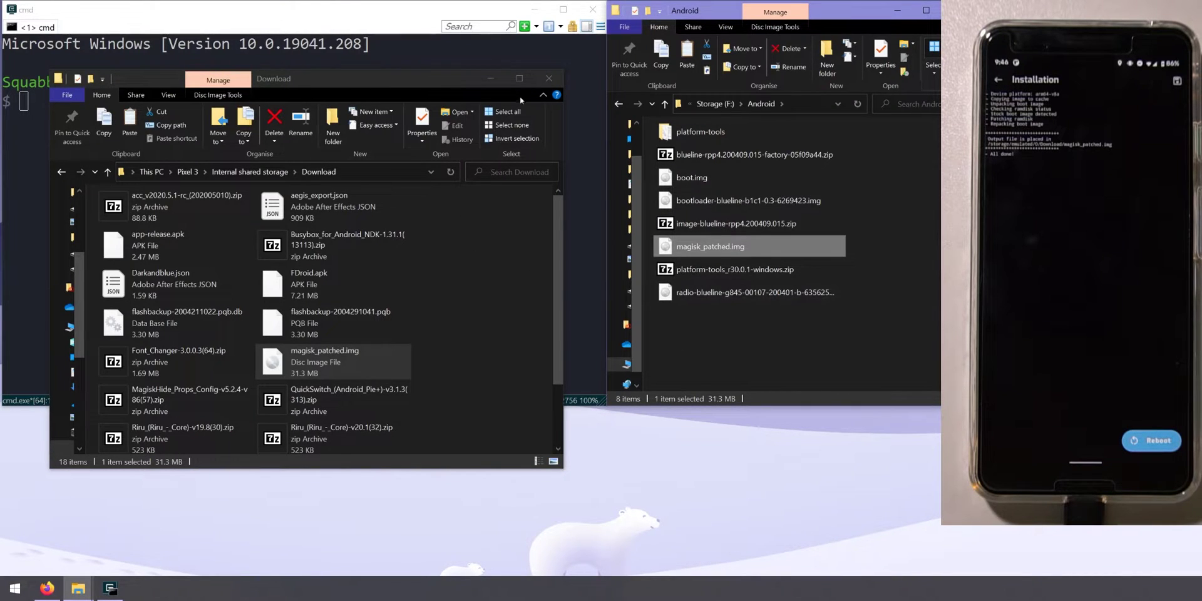
left_click(548, 80)
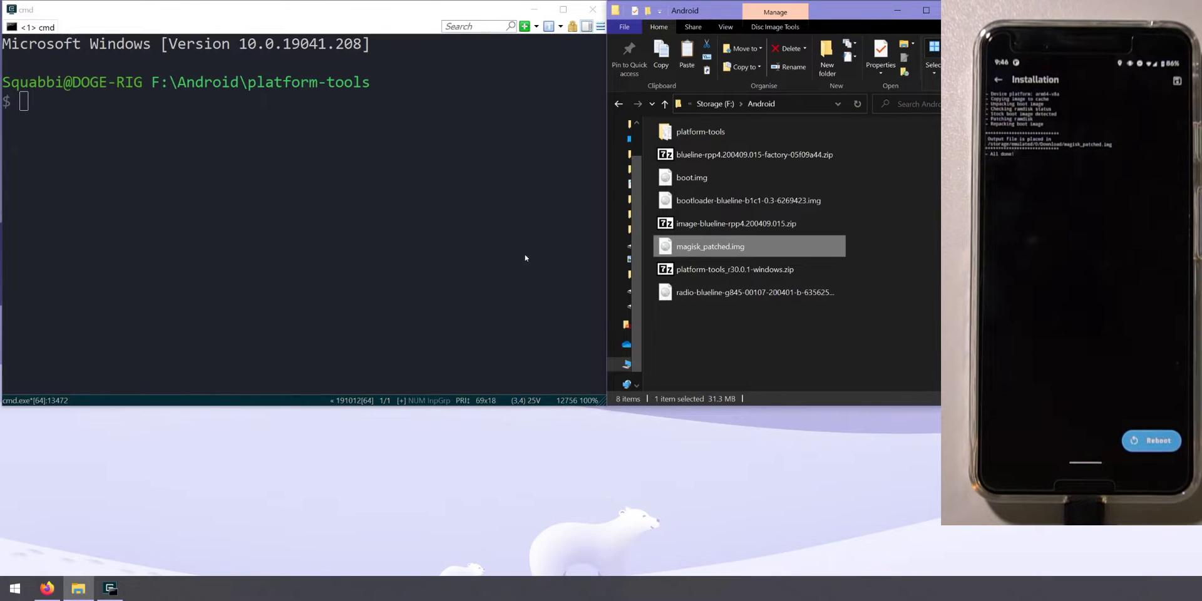
Clear the Android folder selection, scroll Magisk's Modules list and return to Magisk's Home screen.
left_click(743, 334)
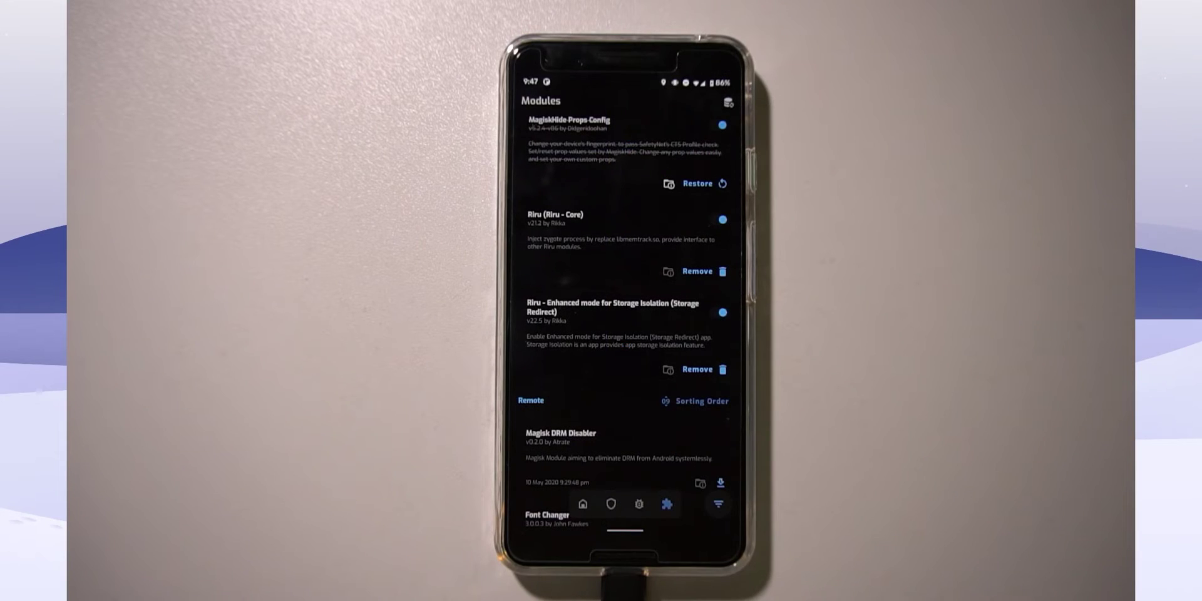
scroll(620, 313, "up", 5)
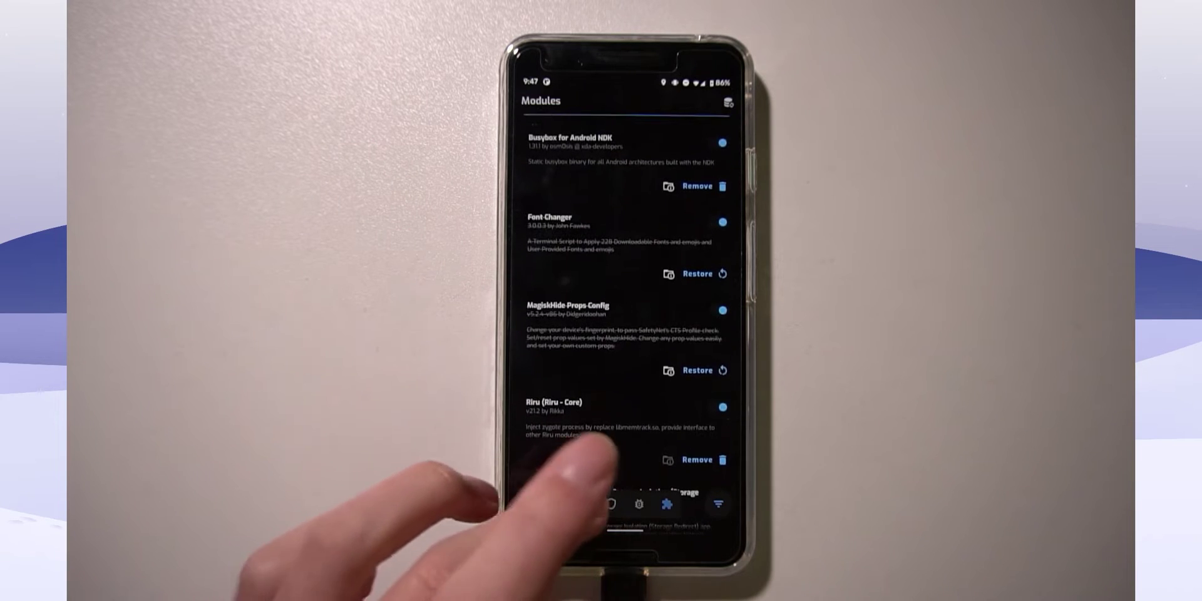
left_click(583, 504)
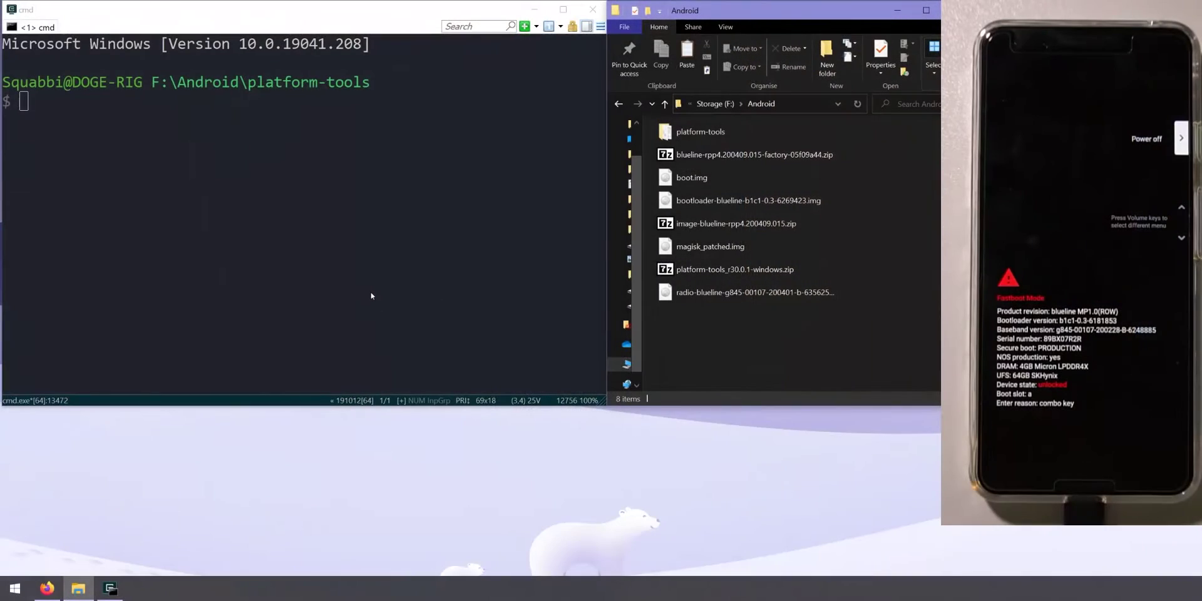
Run 'fastboot devices' to confirm the phone is detected.
left_click(296, 244)
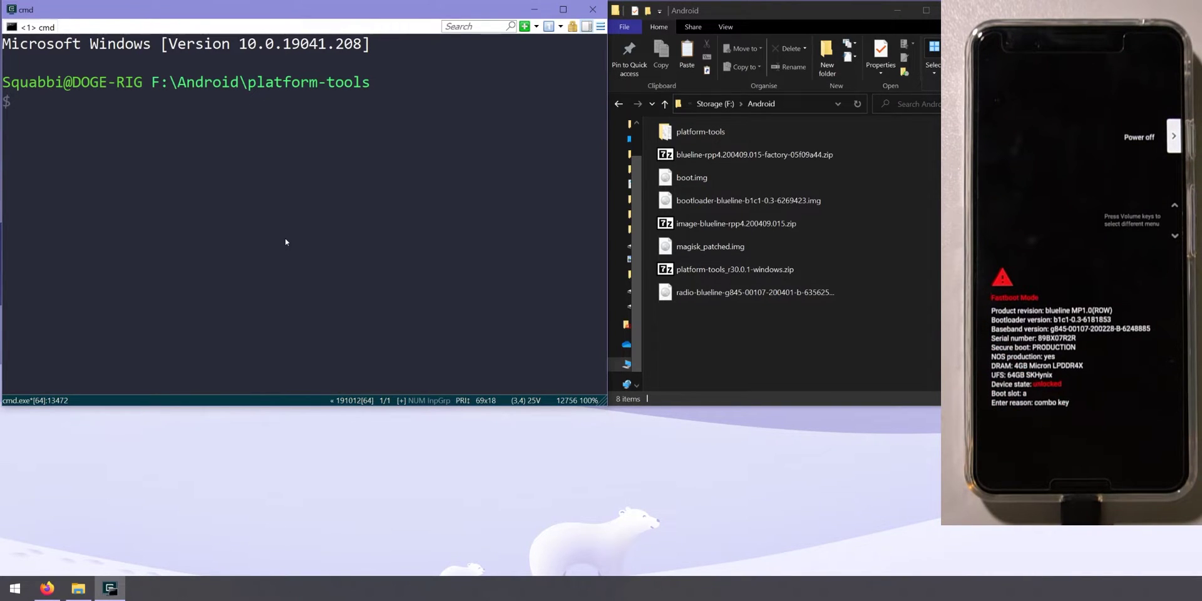
type("fastboot ")
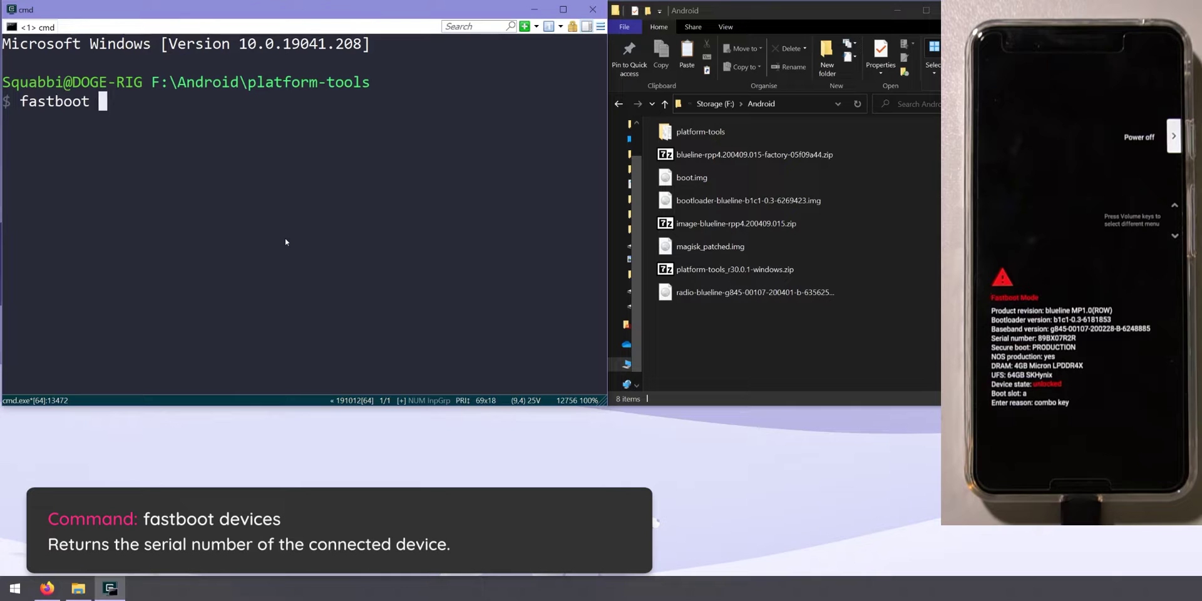
type("devices")
key("Return")
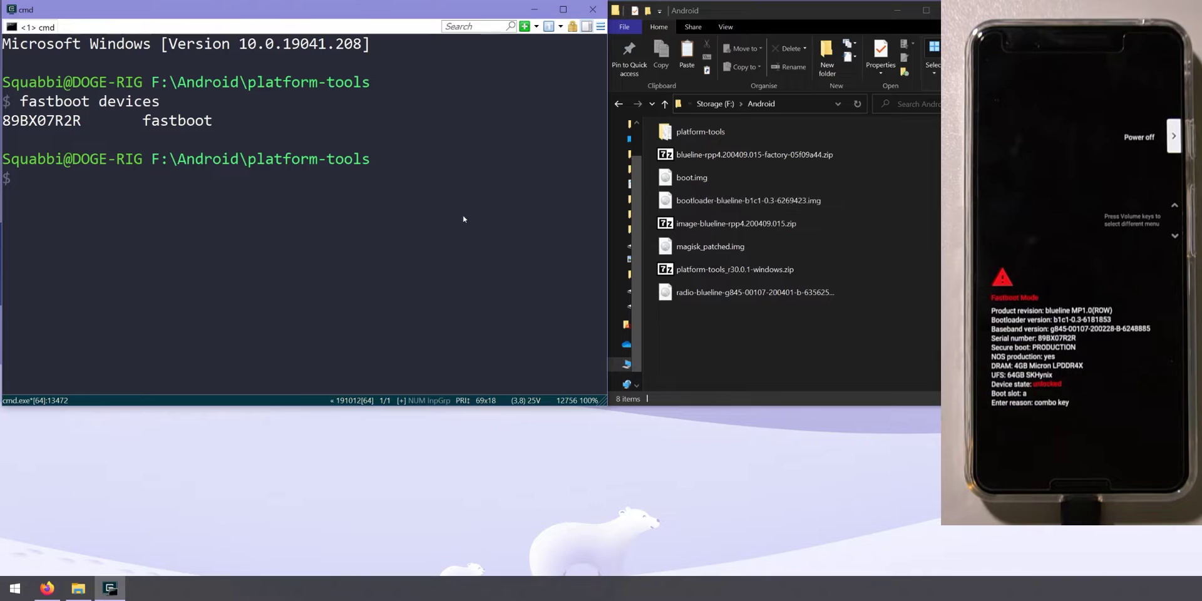
Type 'fastboot flash bootloader' followed by the quoted bootloader-blueline-b1c1-0.3-6269423.img path.
type("fast")
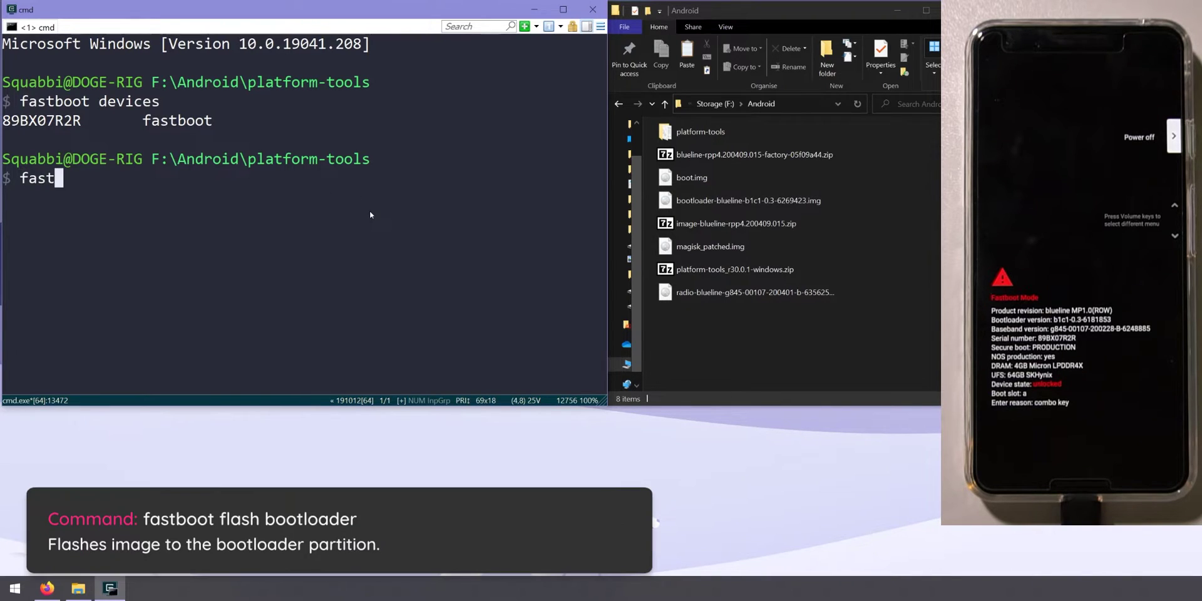
type("boot flash bootloader")
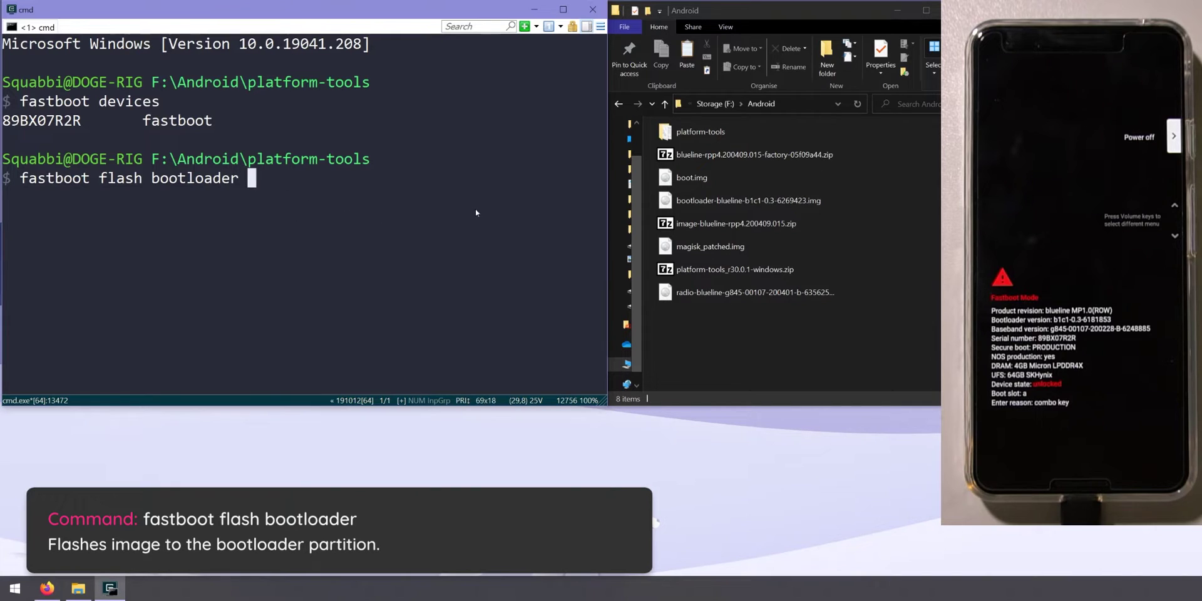
left_click_drag(695, 202, 374, 220)
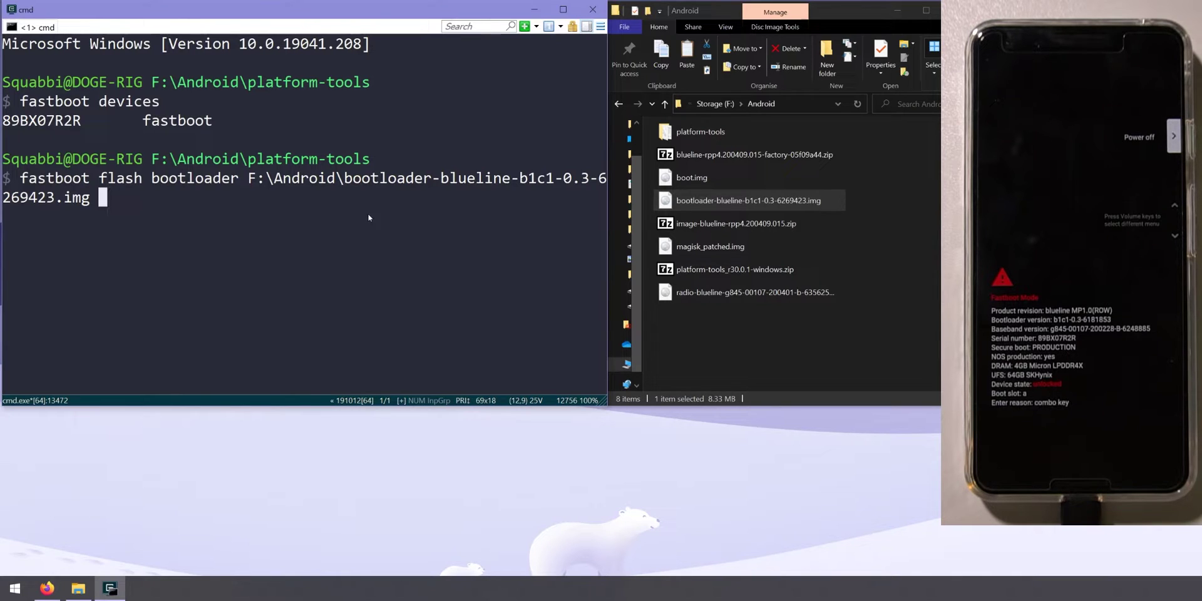
key("BackSpace")
key("BackSpace")
key("BackSpace")
key("BackSpace")
key("BackSpace")
key("BackSpace")
key("BackSpace")
key("BackSpace")
key("BackSpace")
key("BackSpace")
key("BackSpace")
key("BackSpace")
key("BackSpace")
key("BackSpace")
key("BackSpace")
key("BackSpace")
key("BackSpace")
key("BackSpace")
key("BackSpace")
key("BackSpace")
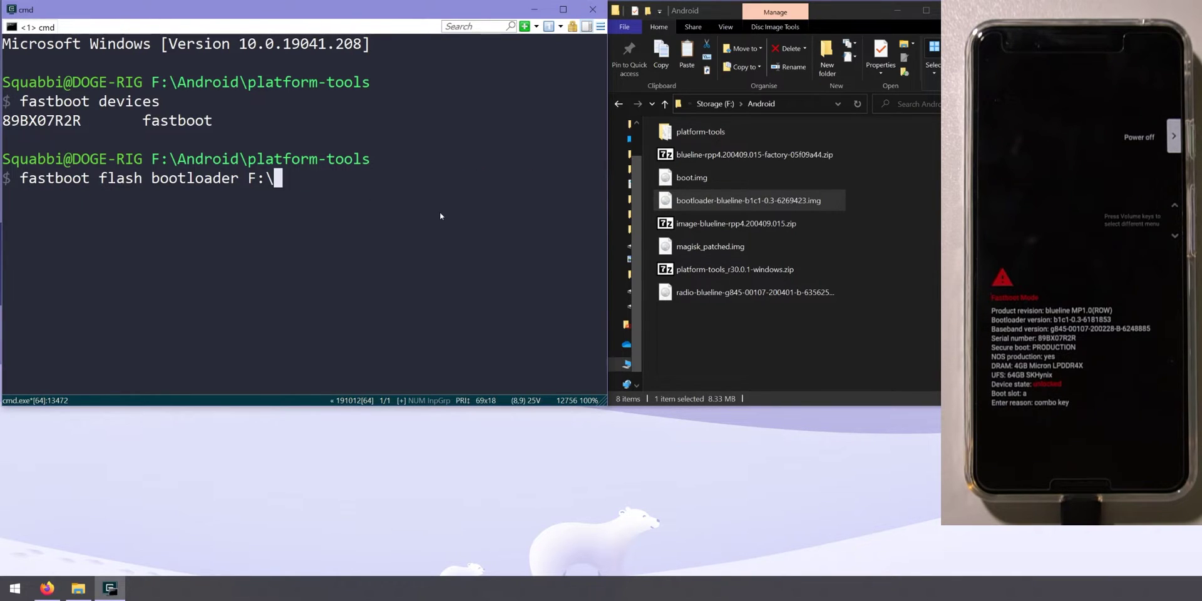
key("BackSpace")
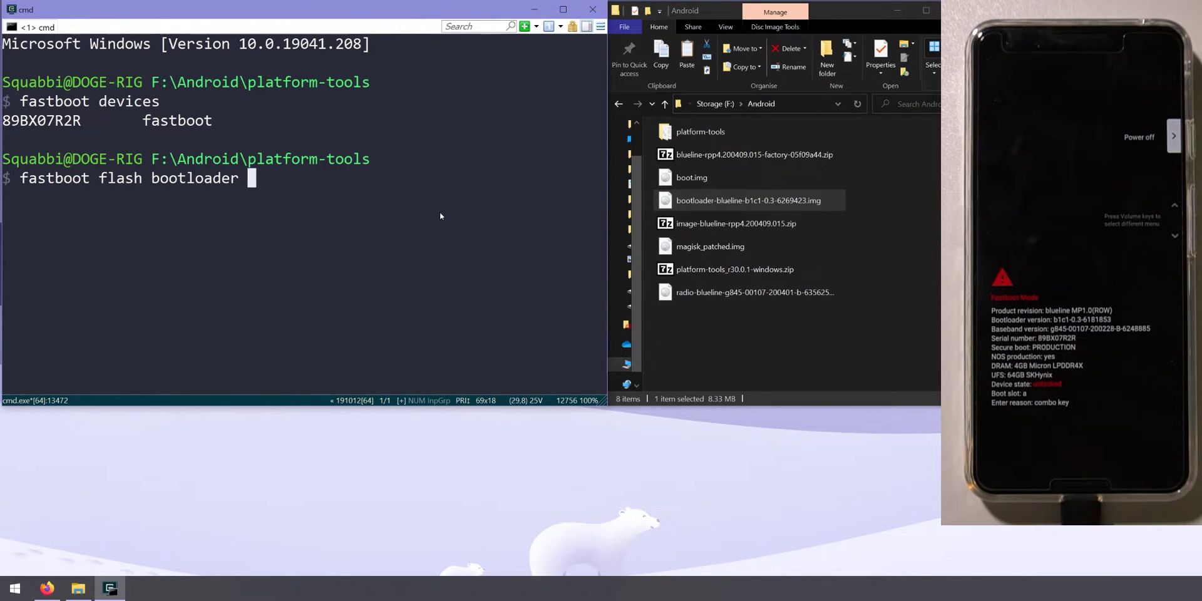
right_click(699, 203)
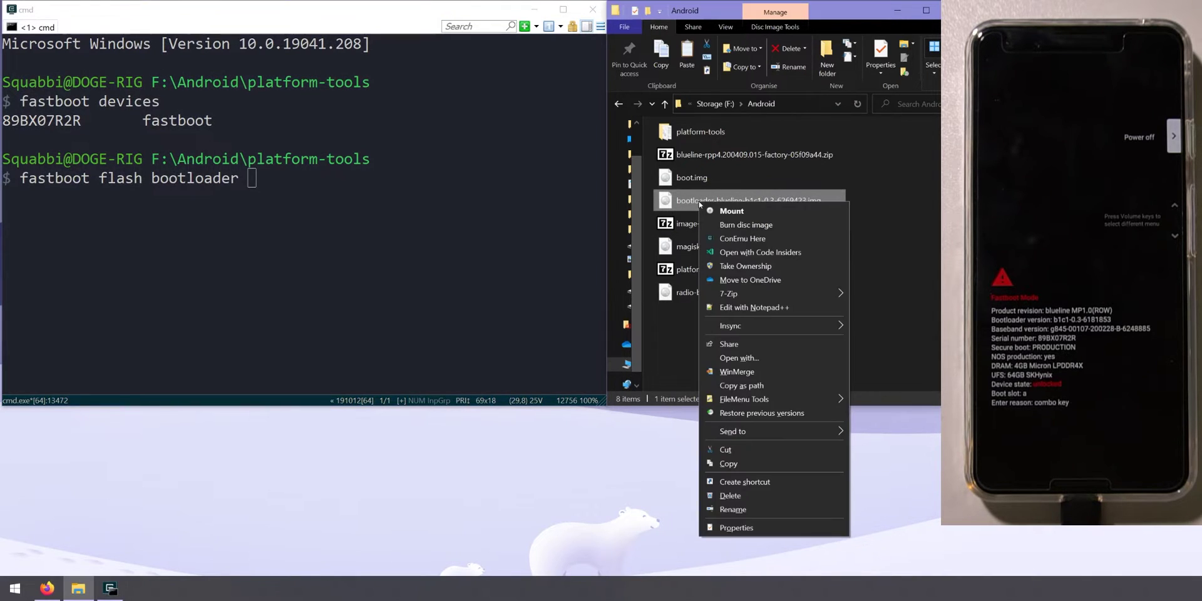
left_click(750, 385)
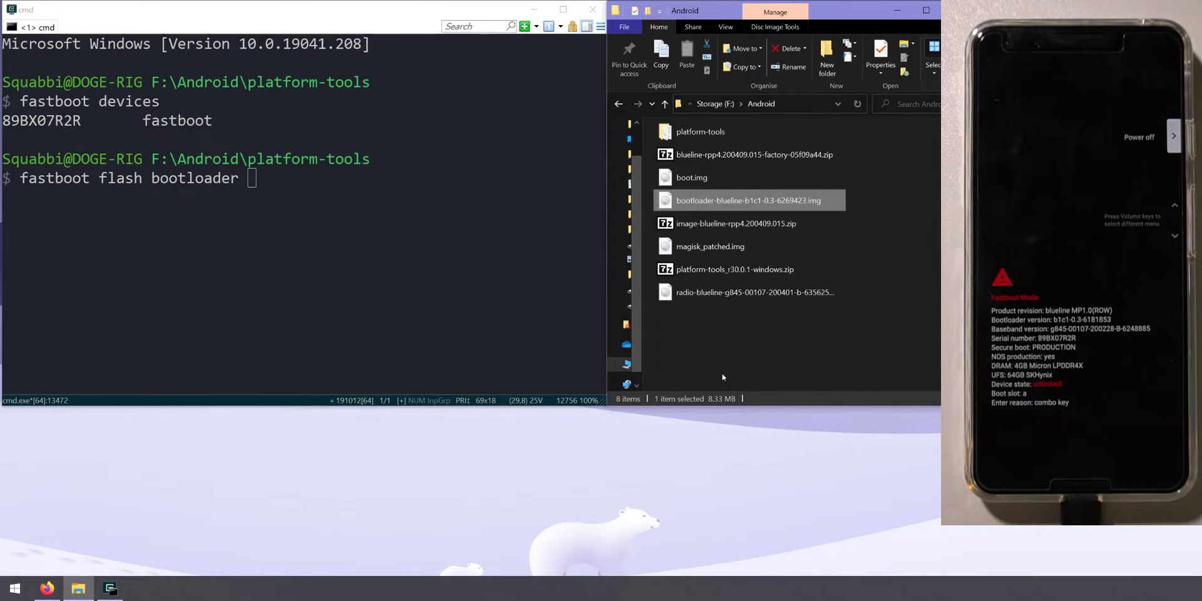
left_click(287, 187)
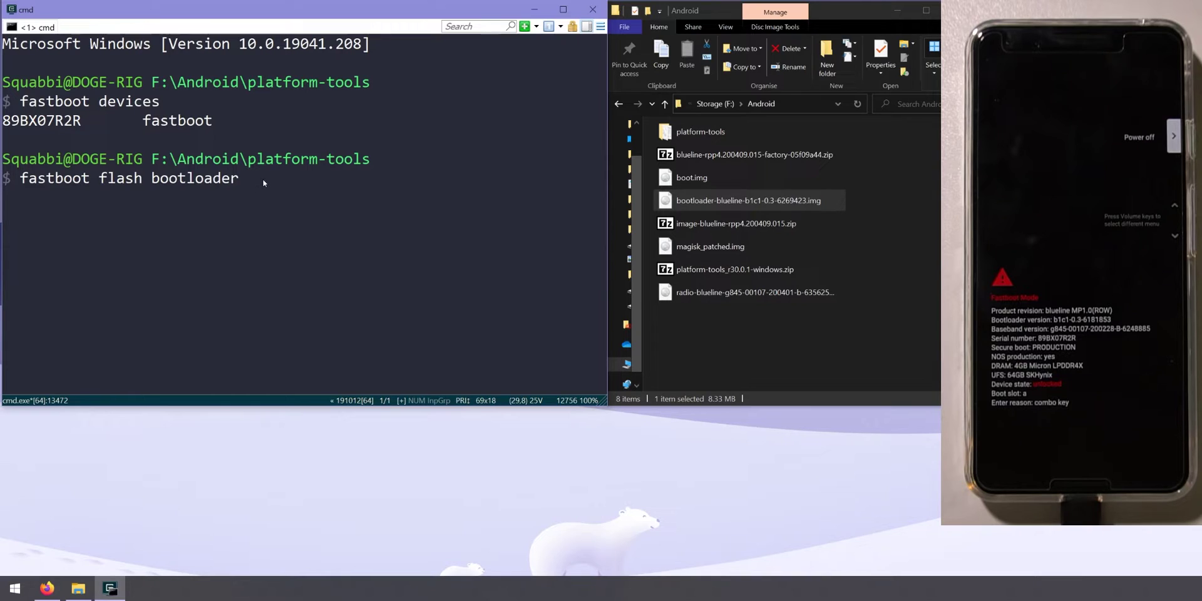
key("ctrl+v")
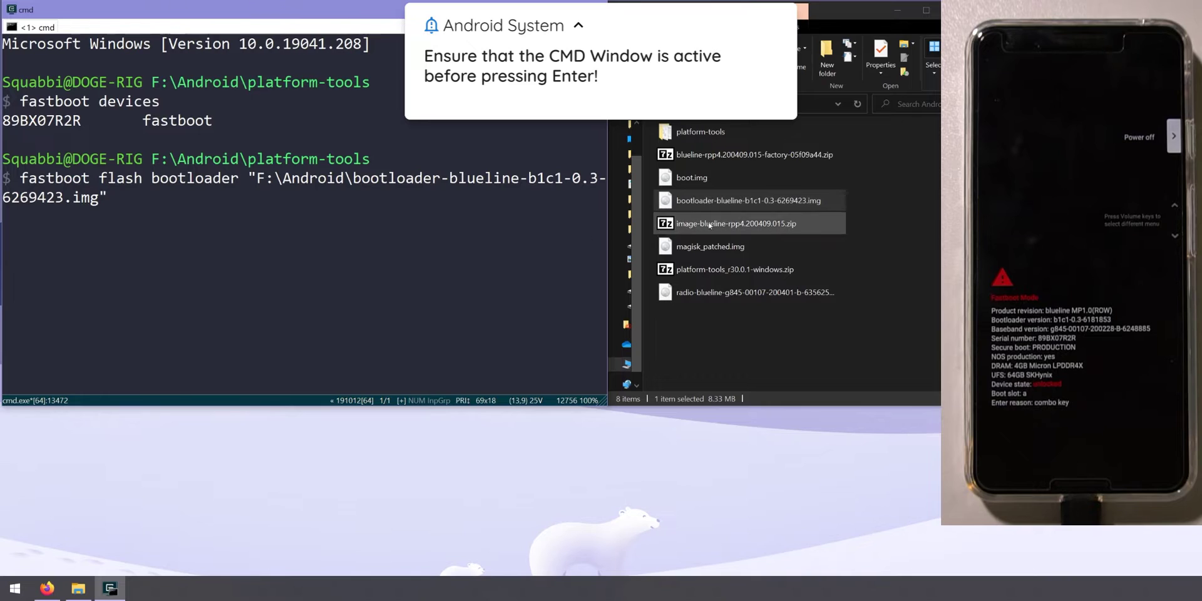
Dismiss the corrupted disc image error and run the bootloader flash command.
left_click(711, 201)
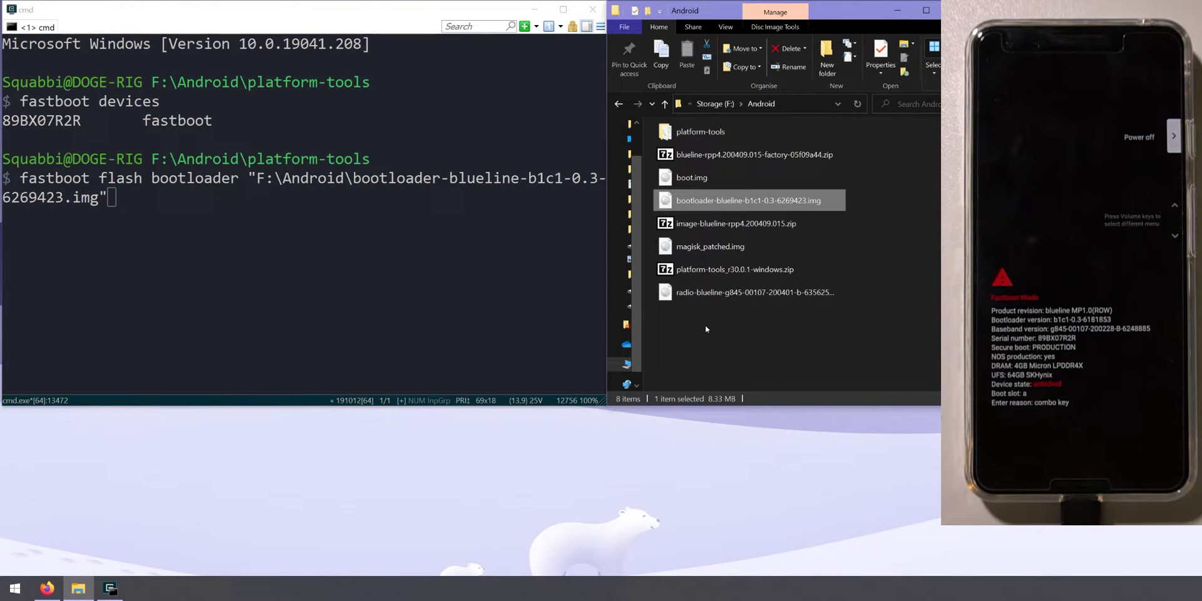
key("Return")
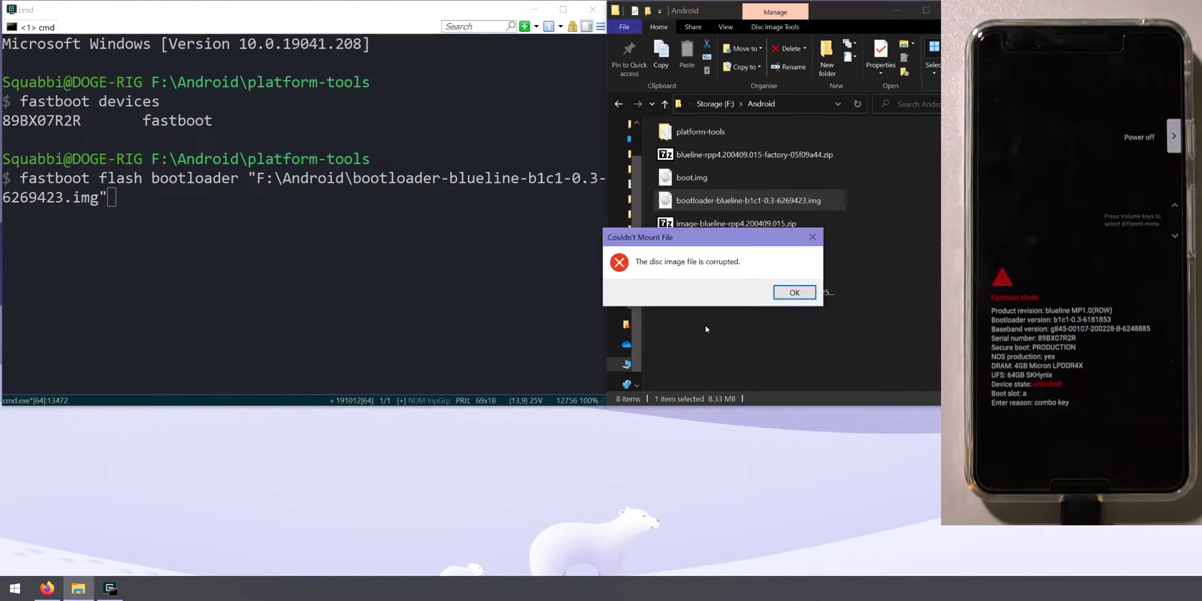
left_click(794, 293)
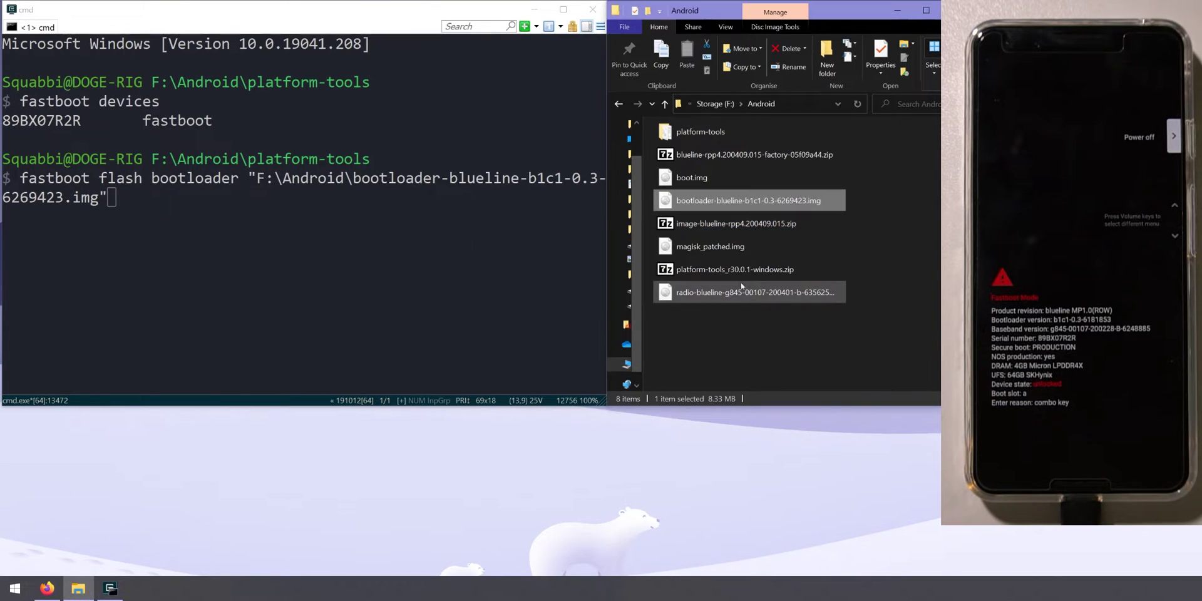
left_click(441, 208)
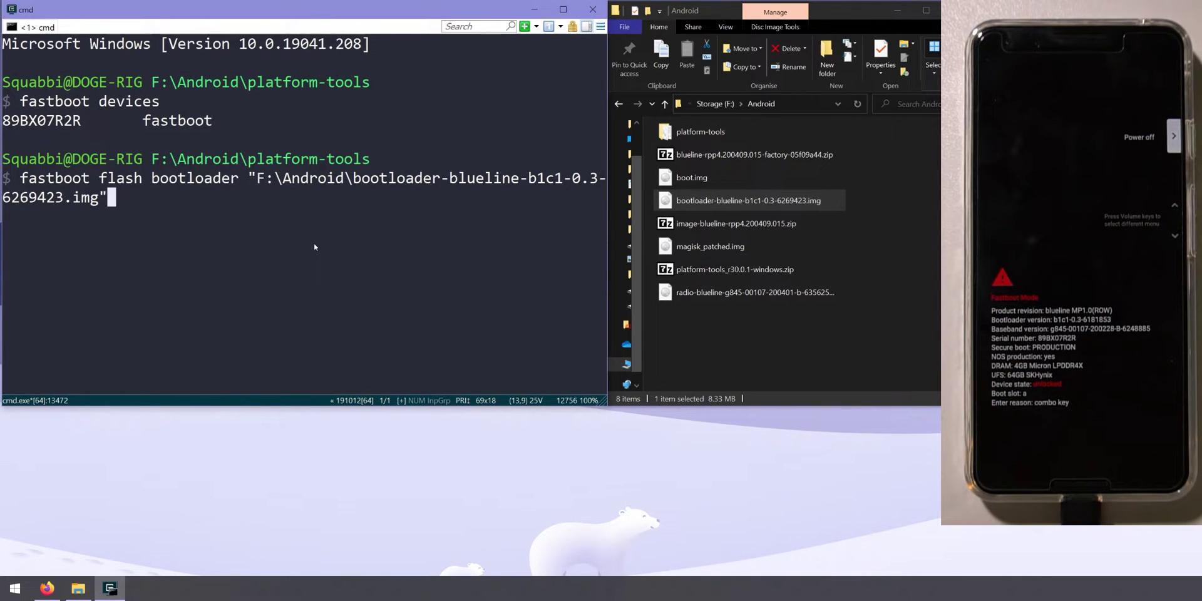
key("Return")
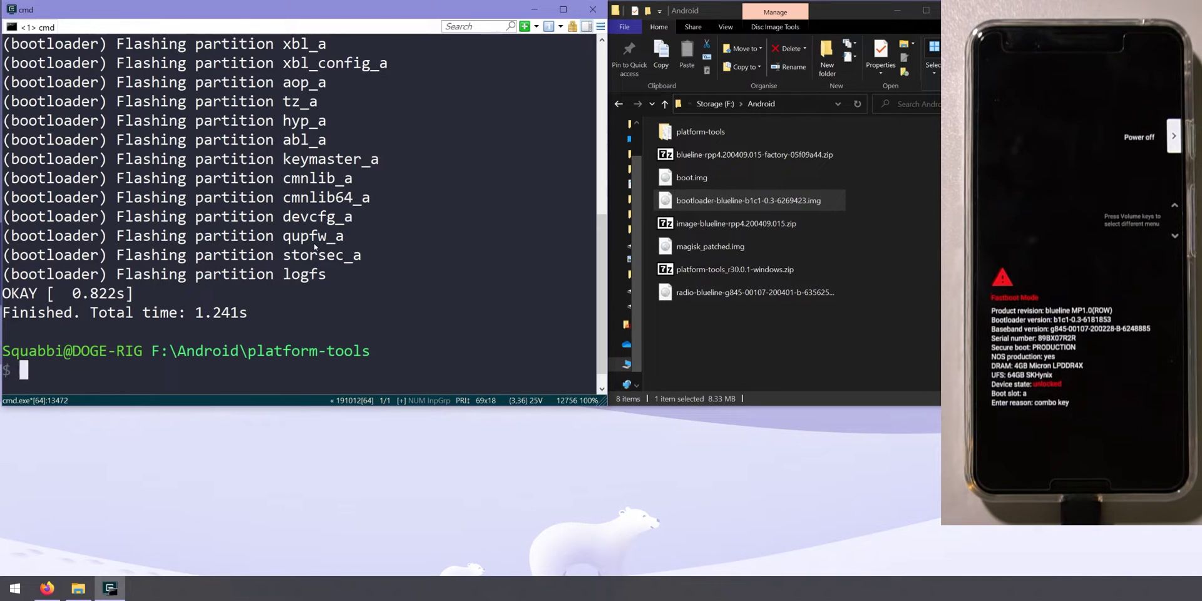
type("fastboot rebo")
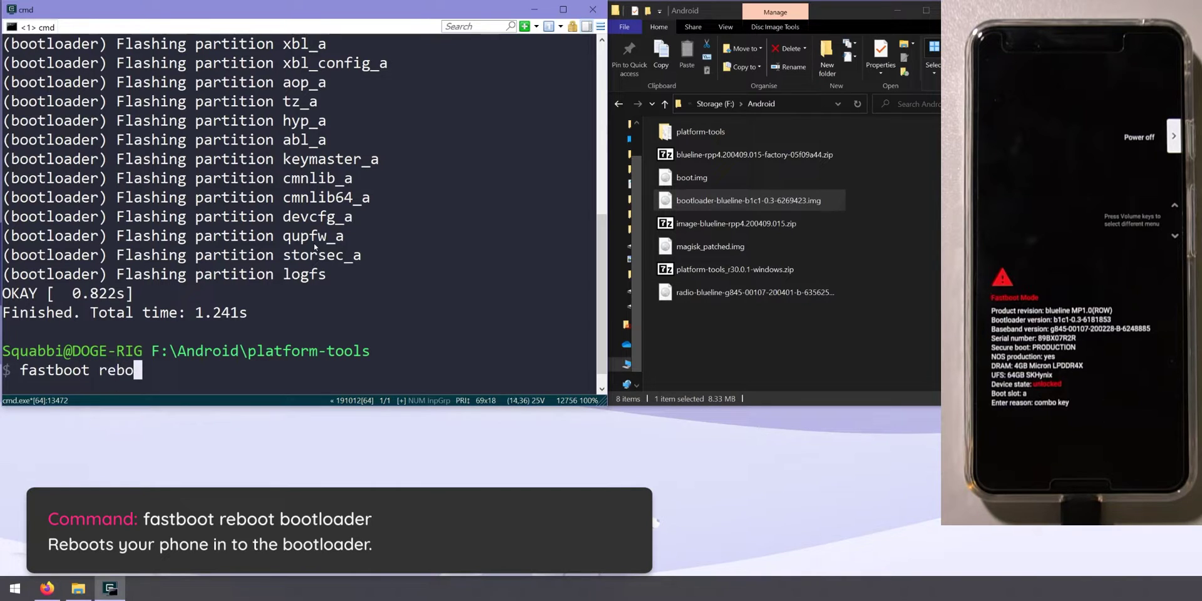
type("ot bootloader")
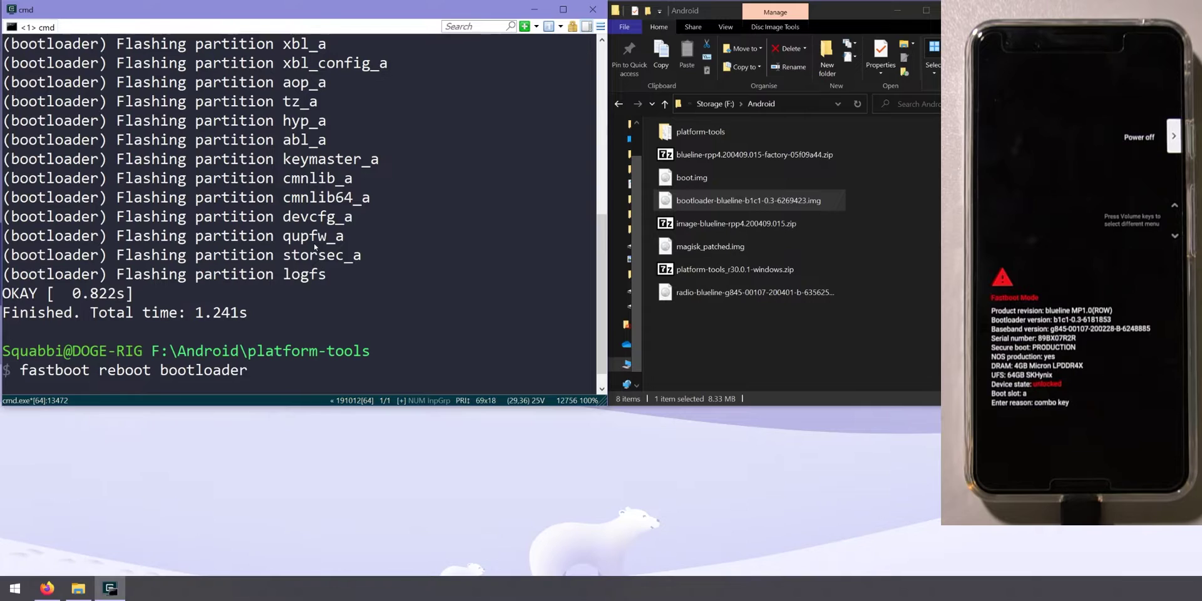
key("Return")
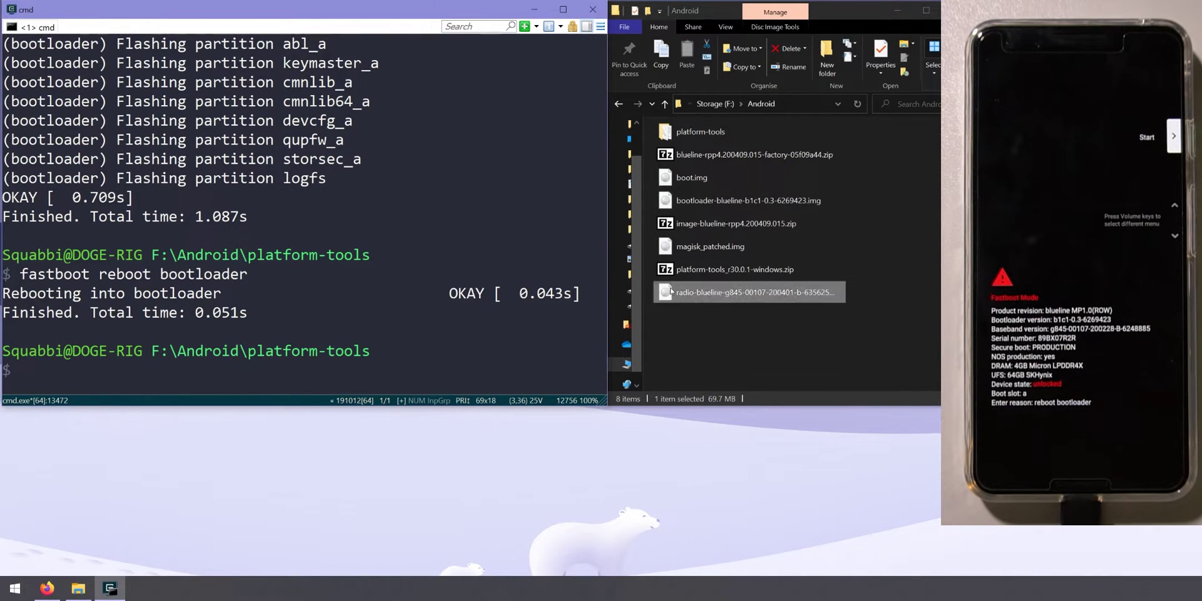
type("fastboot flasdh")
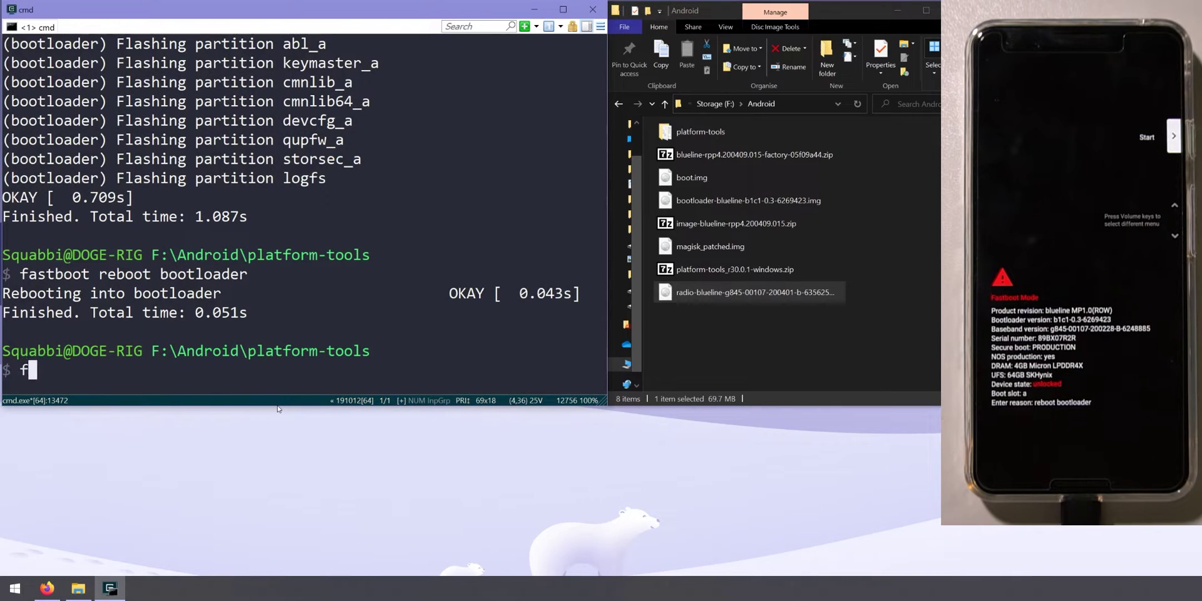
key("BackSpace")
key("BackSpace")
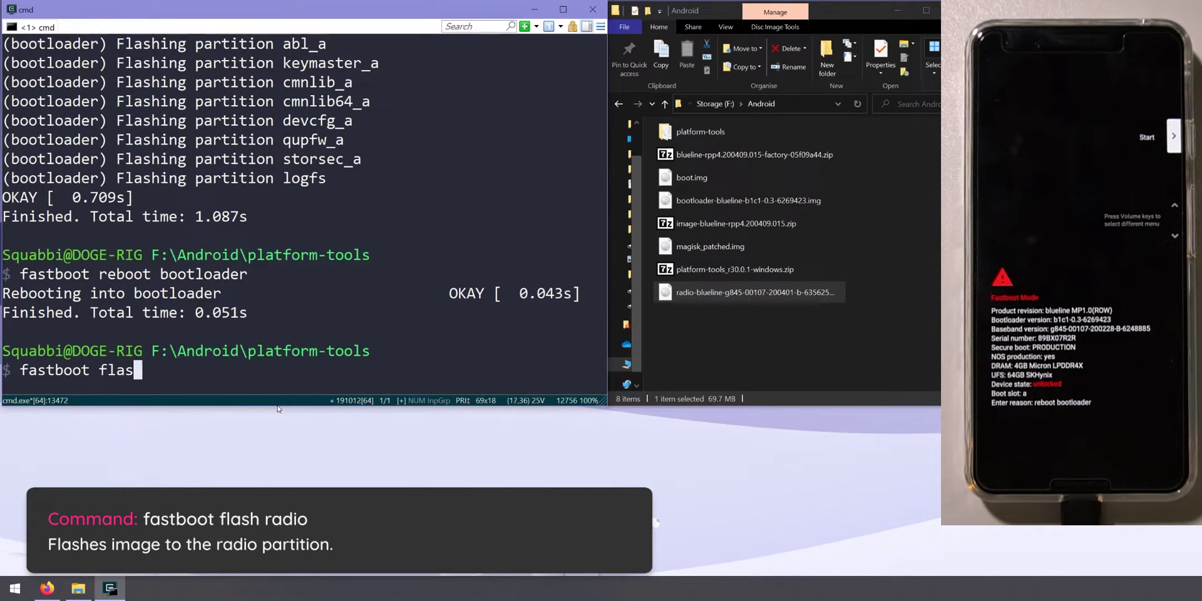
type("h radio")
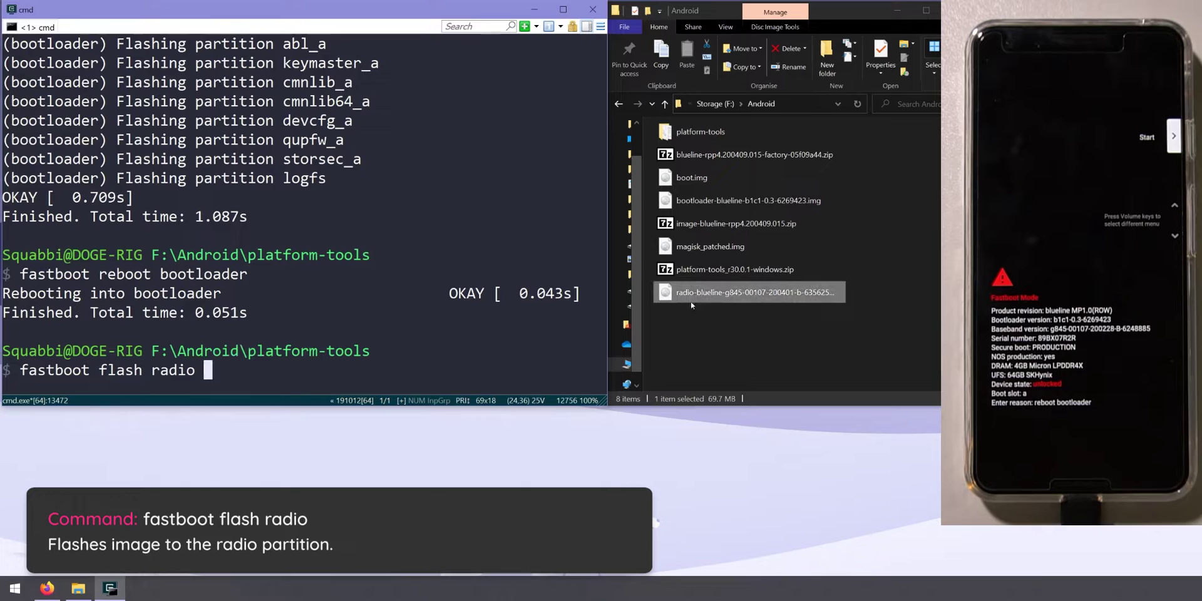
left_click_drag(751, 291, 385, 362)
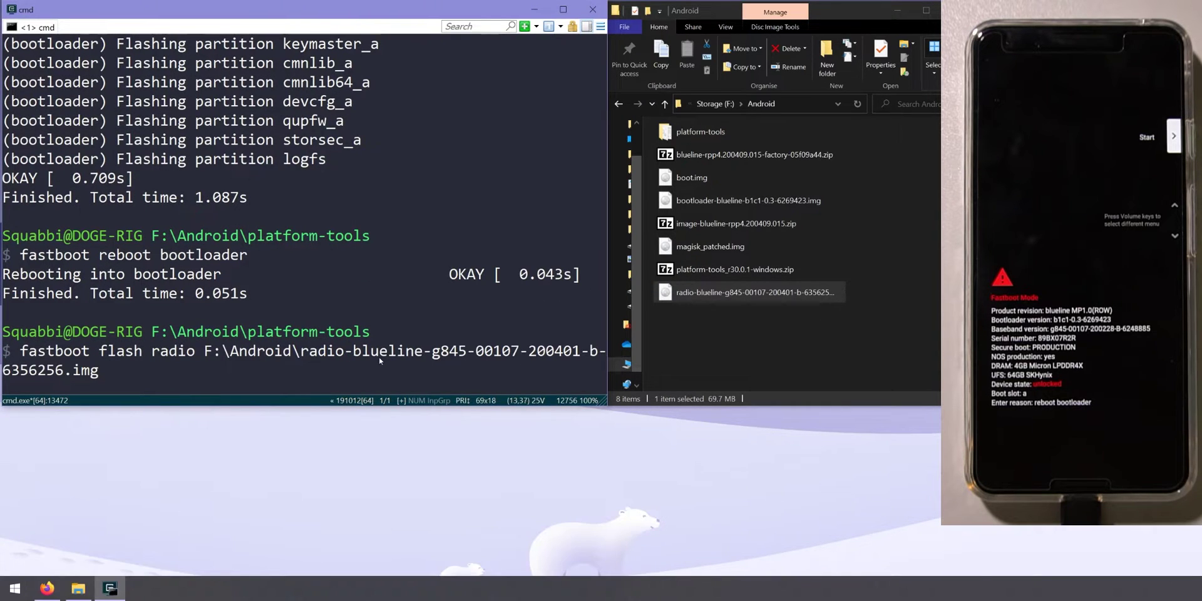
key("Return")
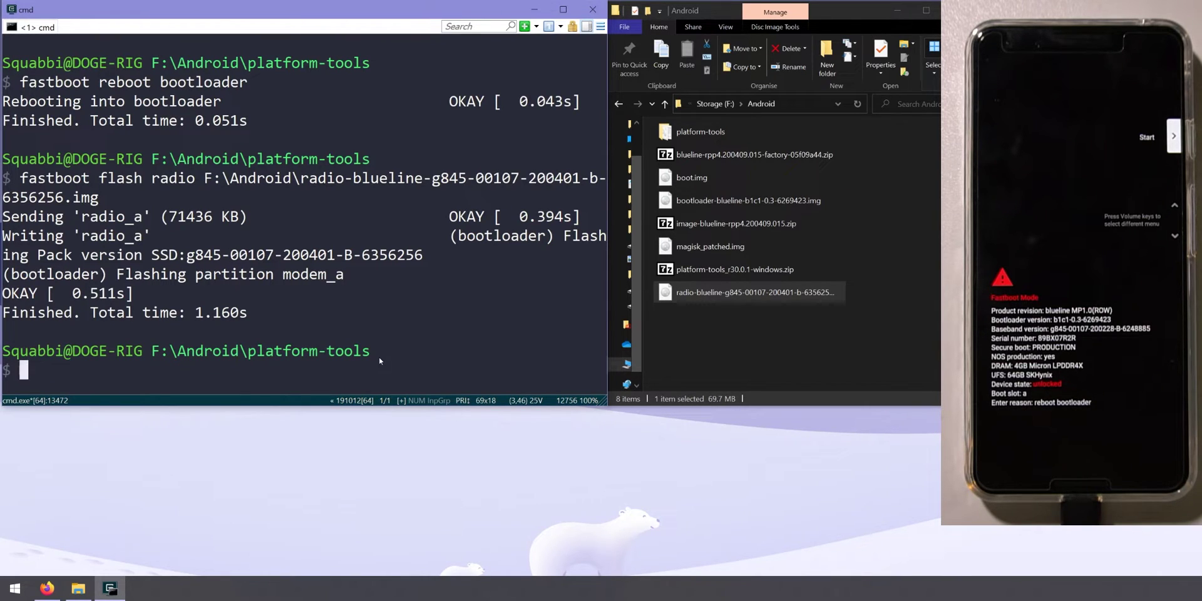
key("Up")
key("Up")
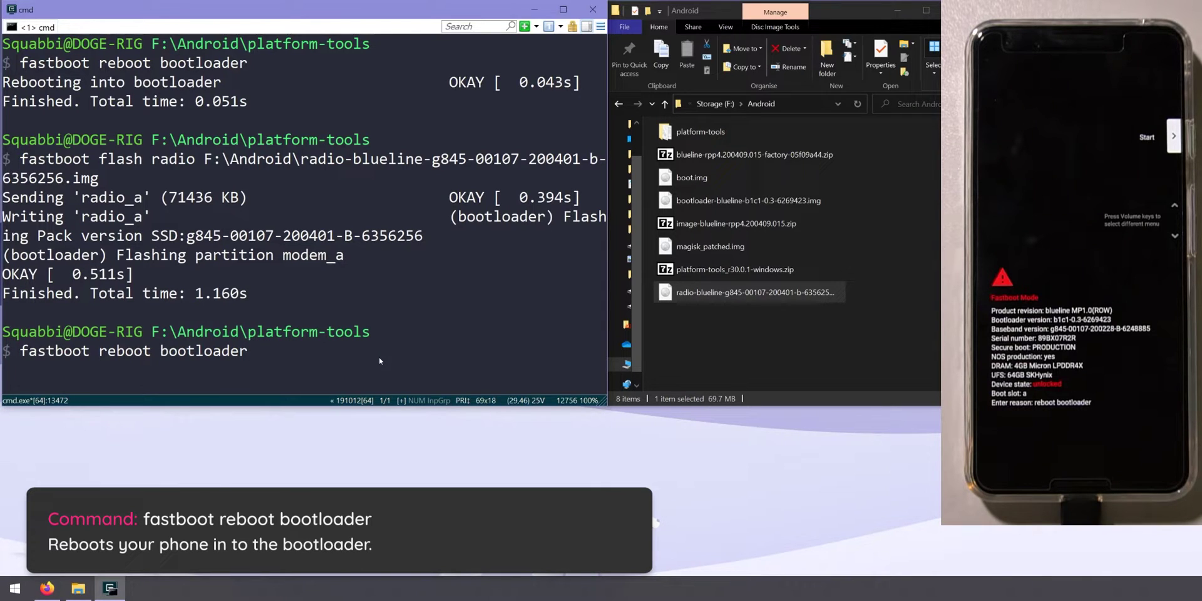
key("Return")
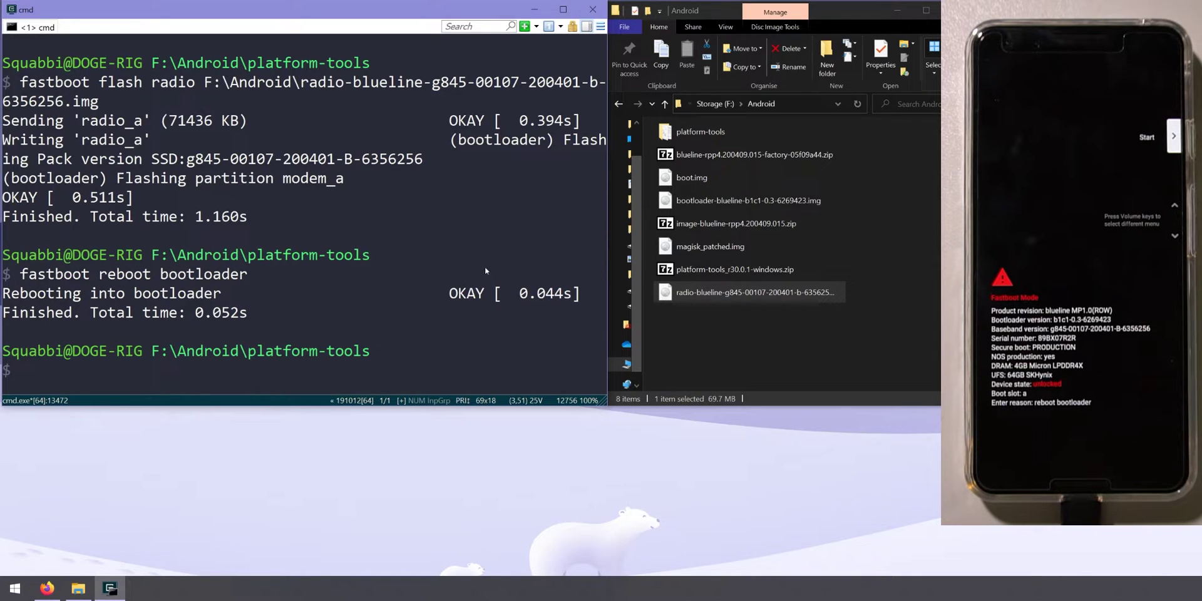
Run 'fastboot --skip-reboot update' on image-blueline-rpp4.200409.015.zip.
left_click(694, 232)
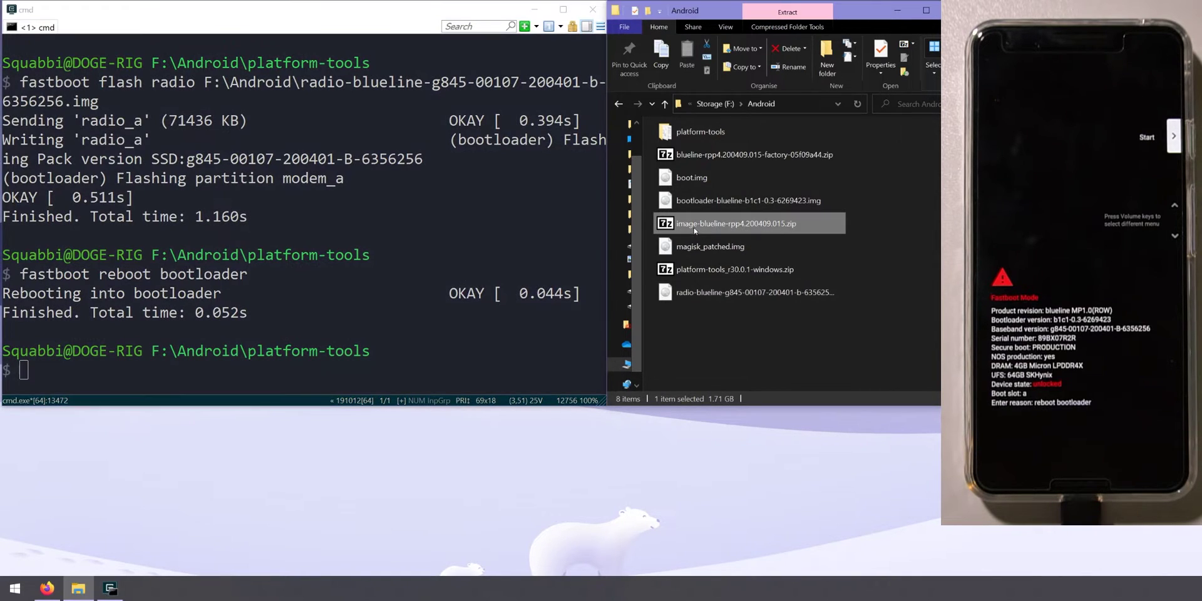
left_click(432, 301)
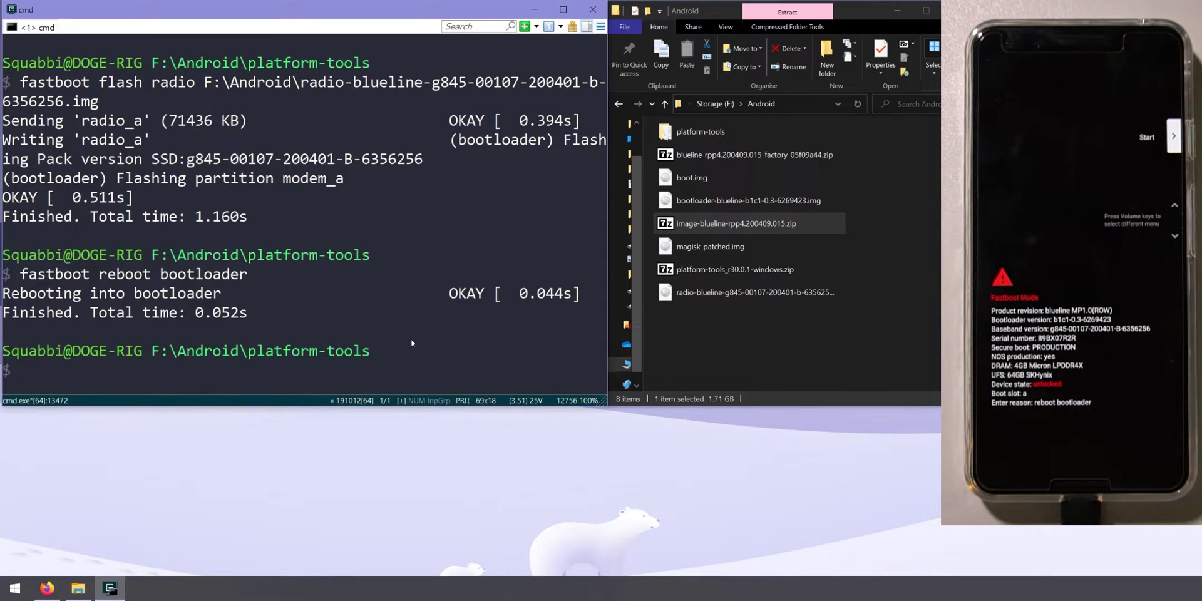
type("fas")
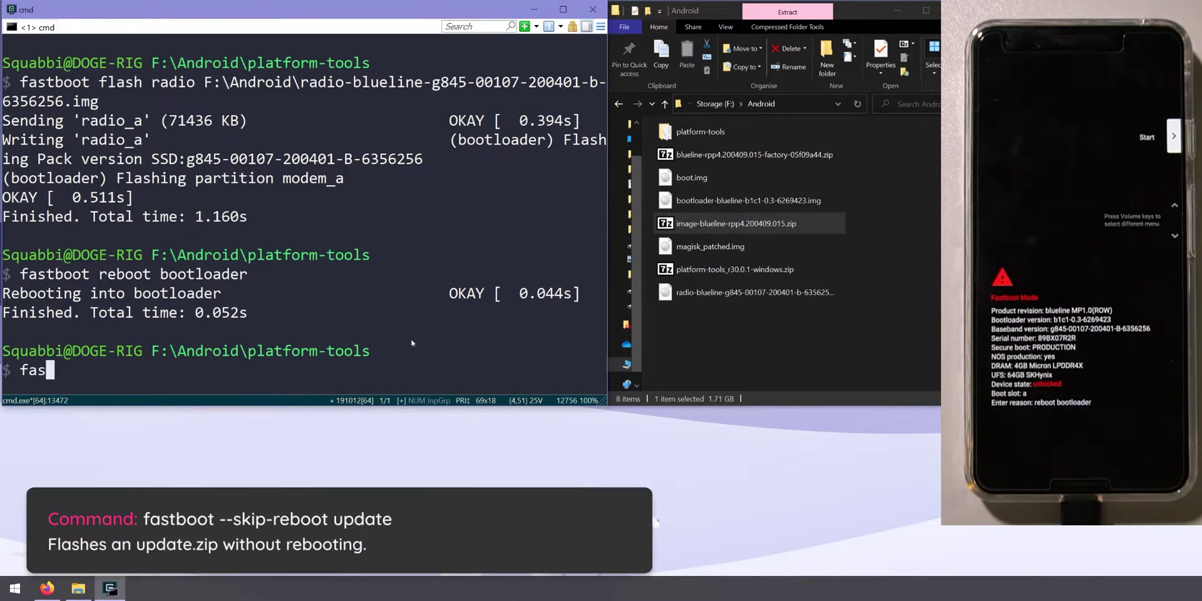
type("tboot -")
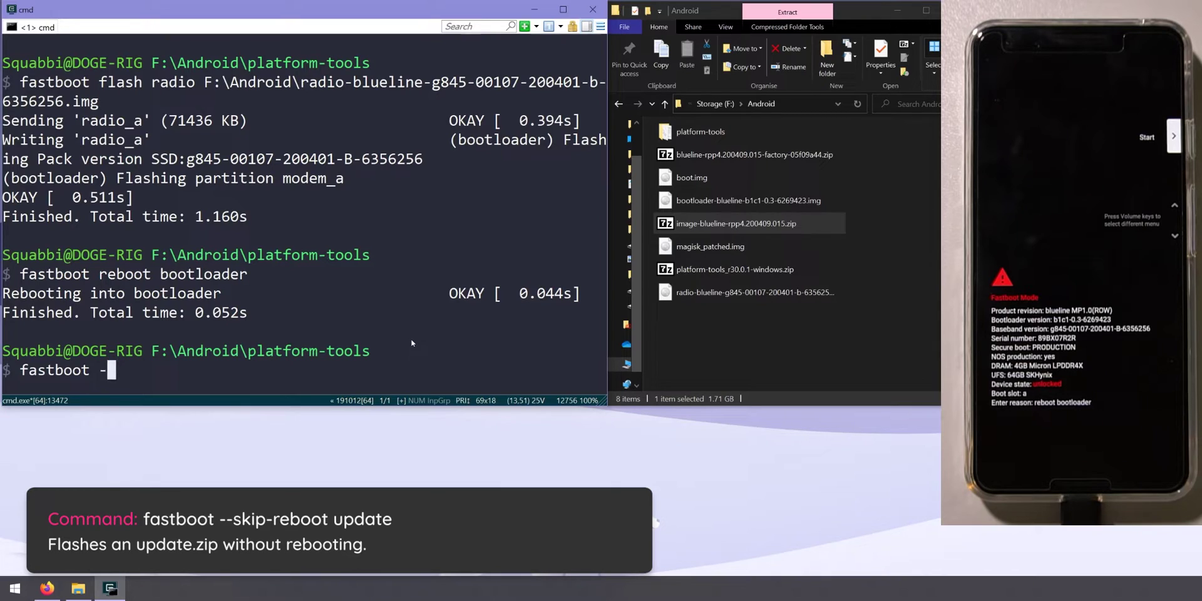
type("-skip-")
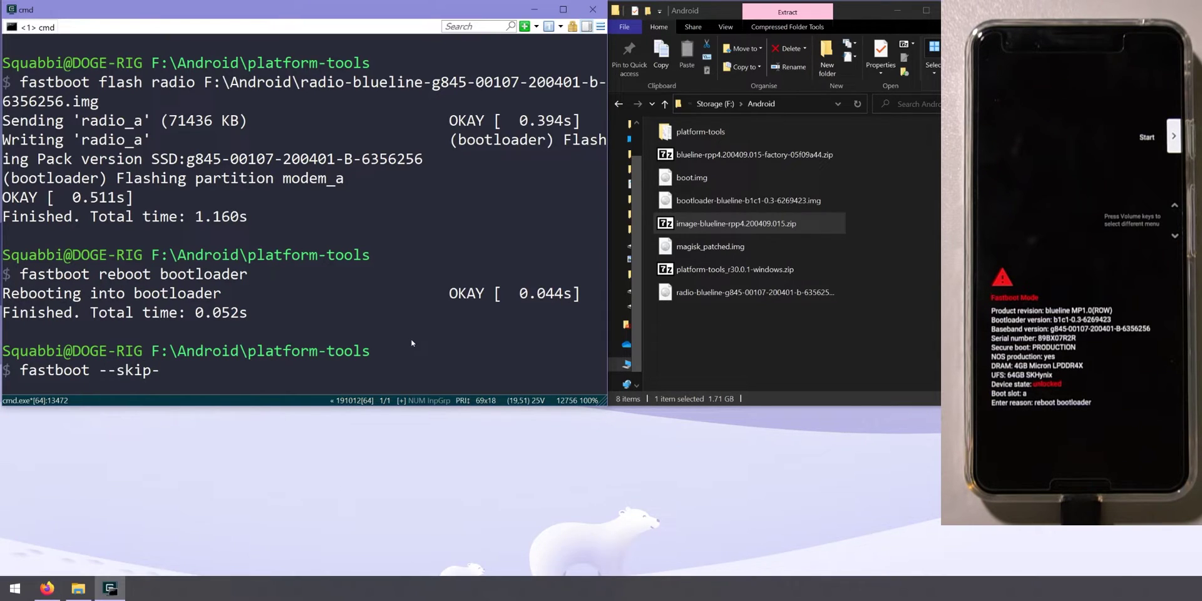
type("reboot update")
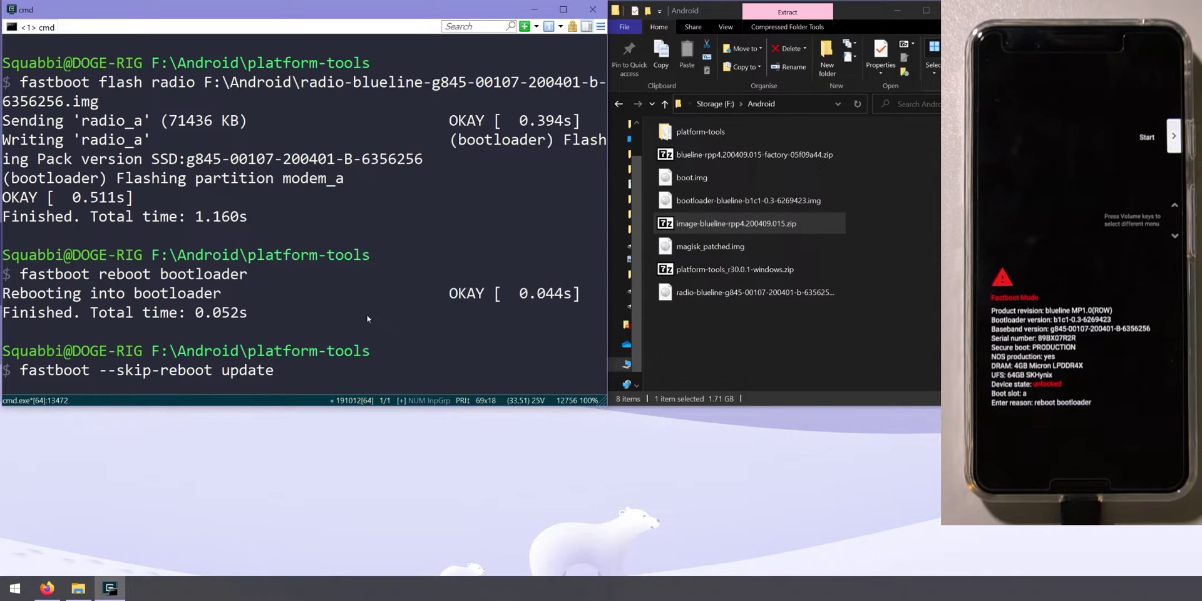
left_click_drag(735, 223, 402, 343)
key("Return")
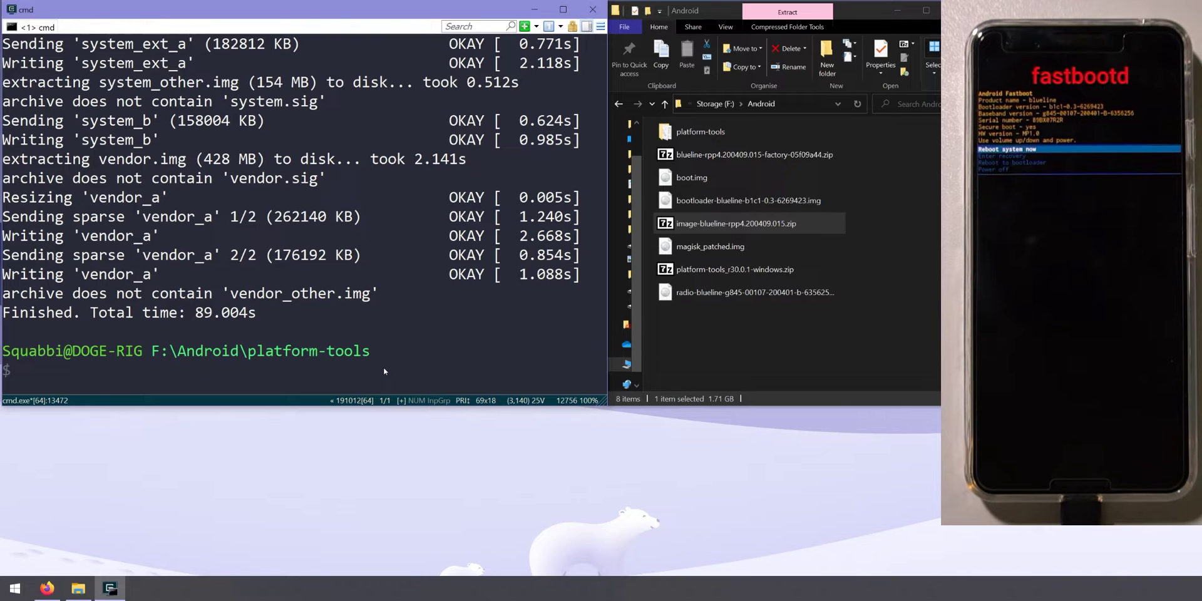
Run 'fastboot flash boot' with magisk_patched.img to flash the patched boot image.
left_click(685, 253)
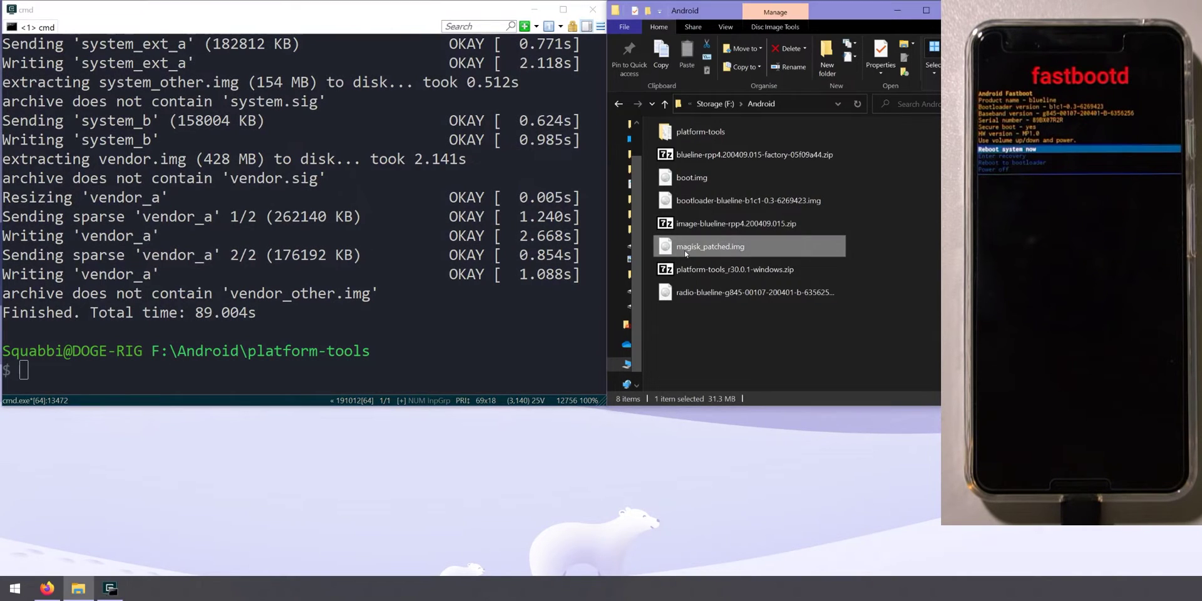
left_click(438, 344)
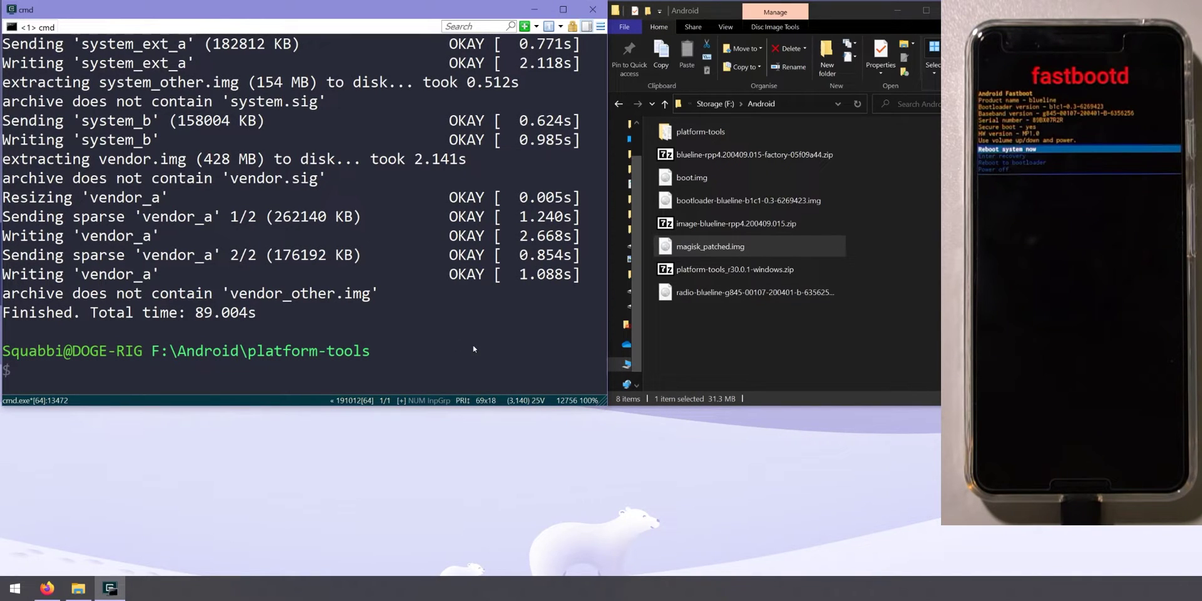
type("fastbiit")
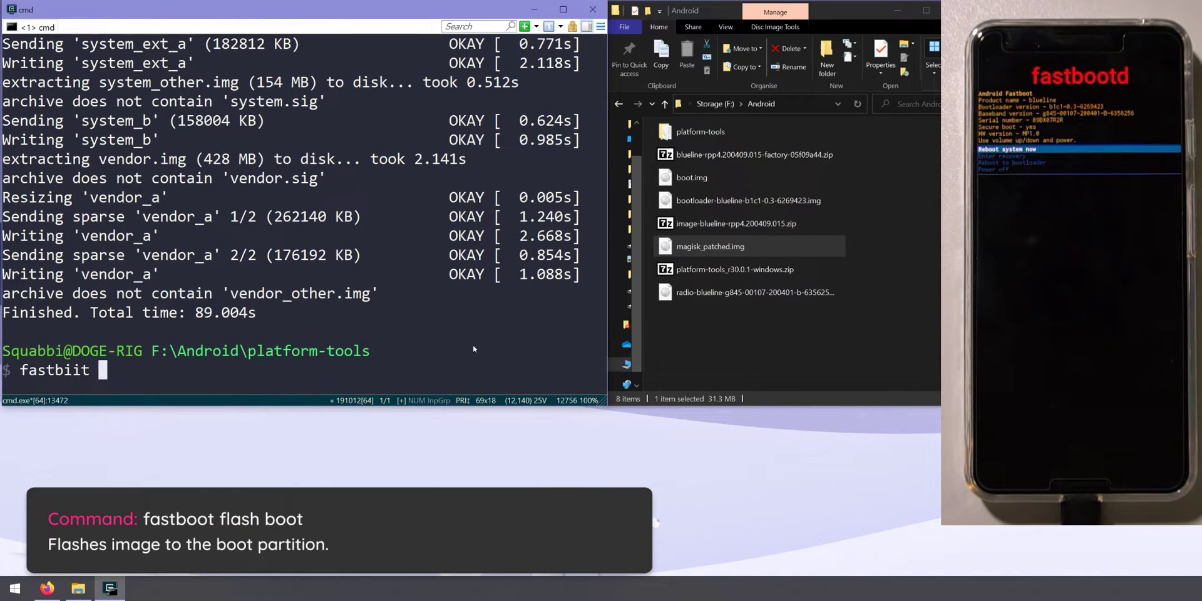
key("BackSpace")
key("BackSpace")
key("BackSpace")
key("BackSpace")
type("o")
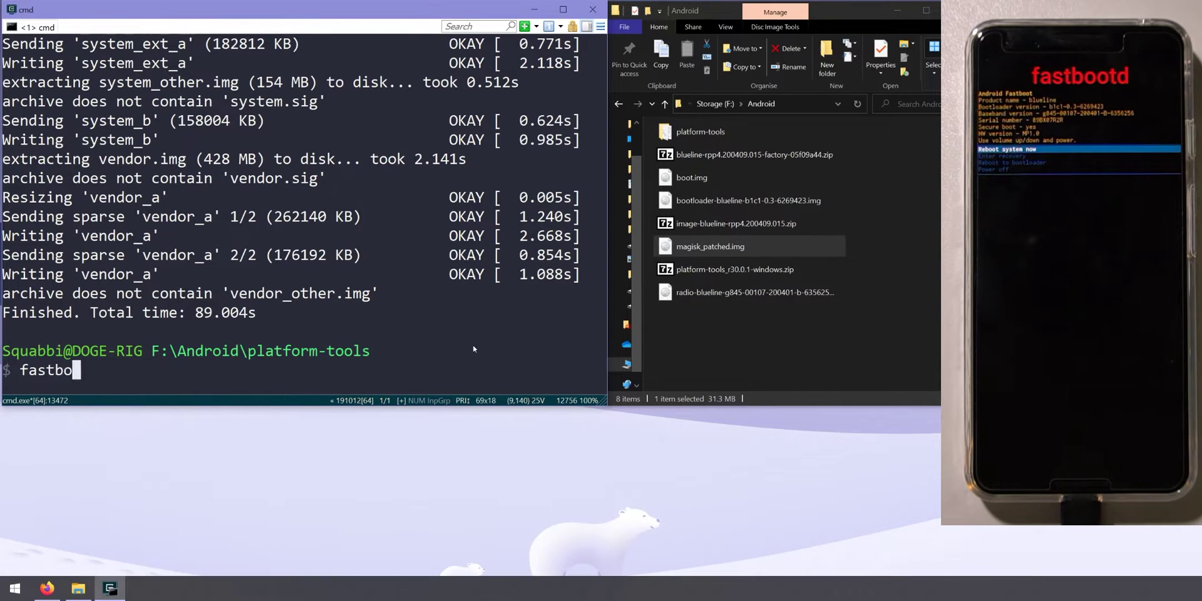
type("ot flash boot")
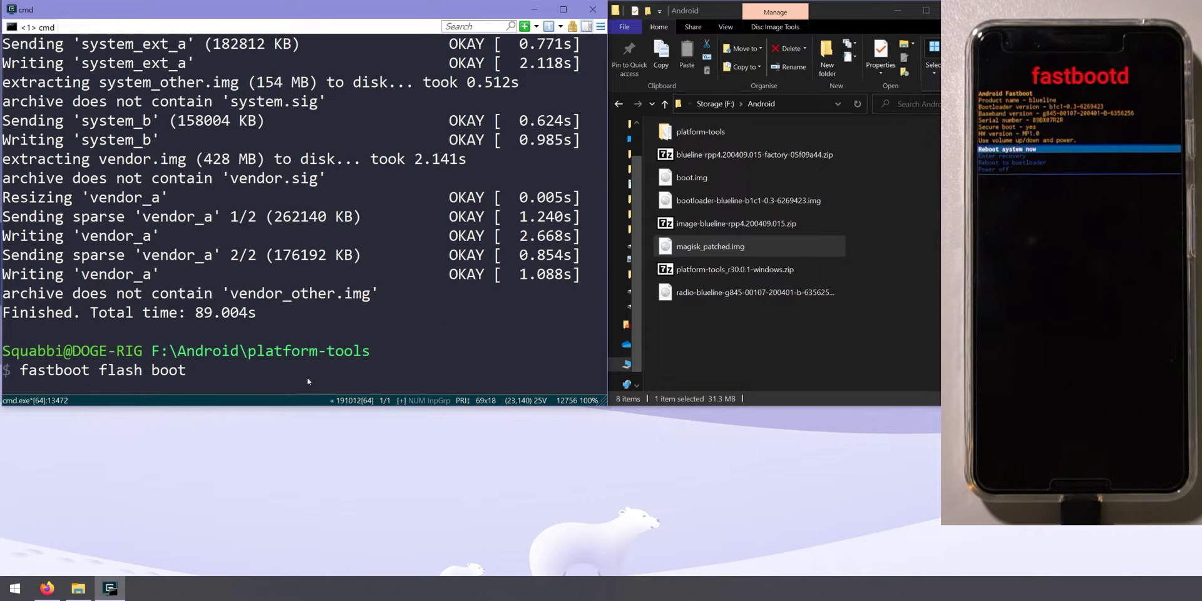
left_click_drag(711, 246, 388, 340)
key("Return")
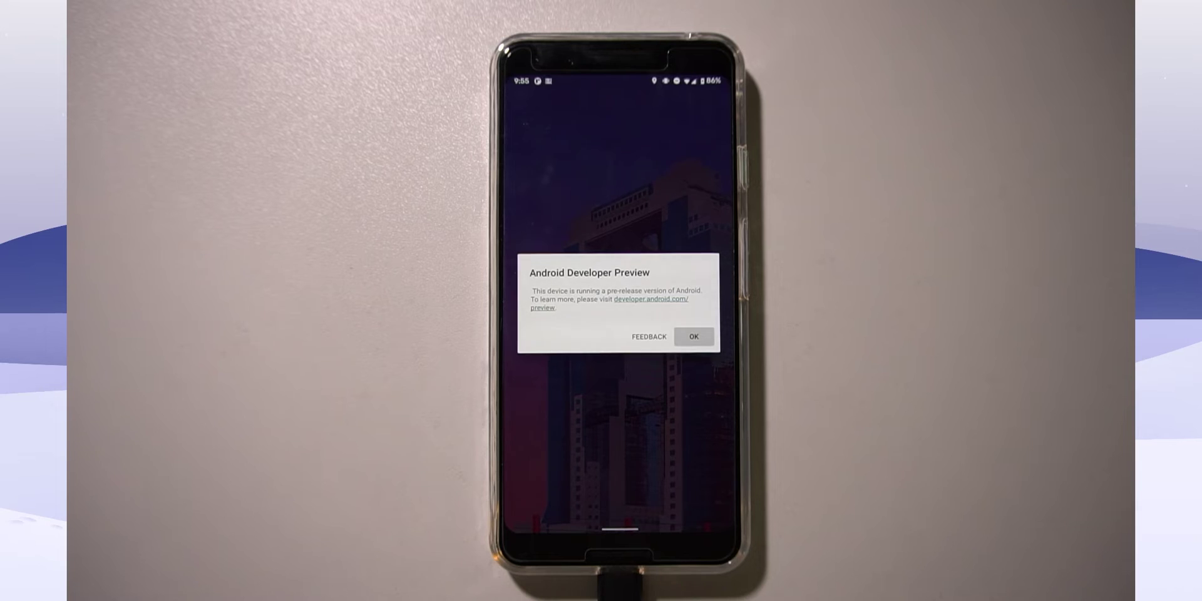
Dismiss the Developer Preview notice and unlock the phone with its pattern.
left_click(694, 337)
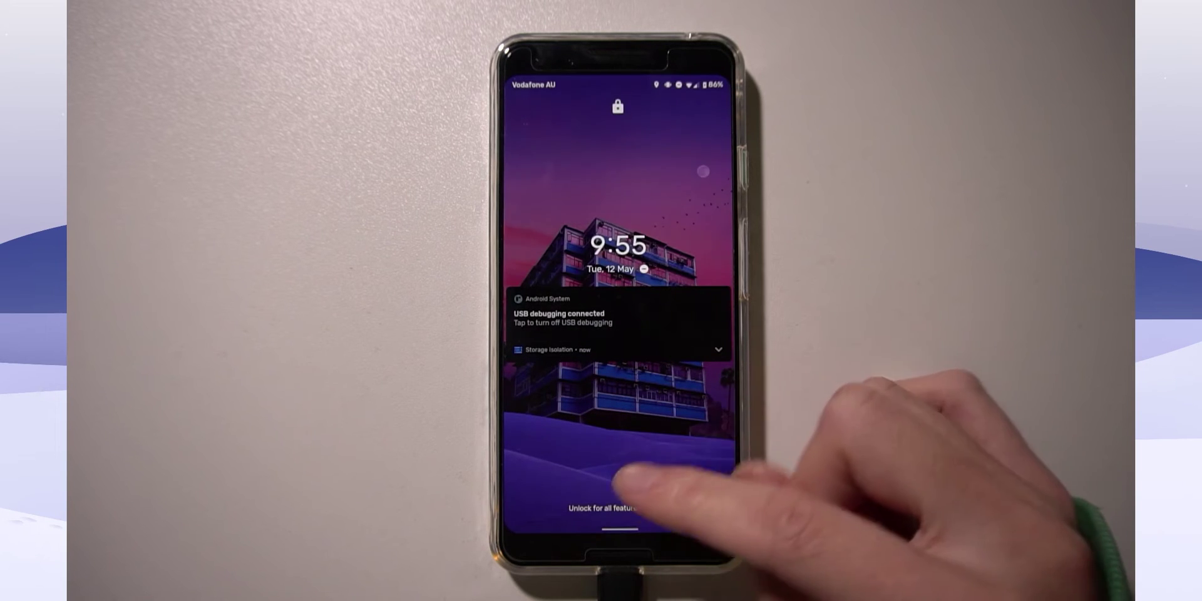
left_click_drag(626, 489, 626, 350)
mouse_move(676, 416)
left_mouse_down()
mouse_move(618, 472)
mouse_move(676, 472)
left_mouse_up()
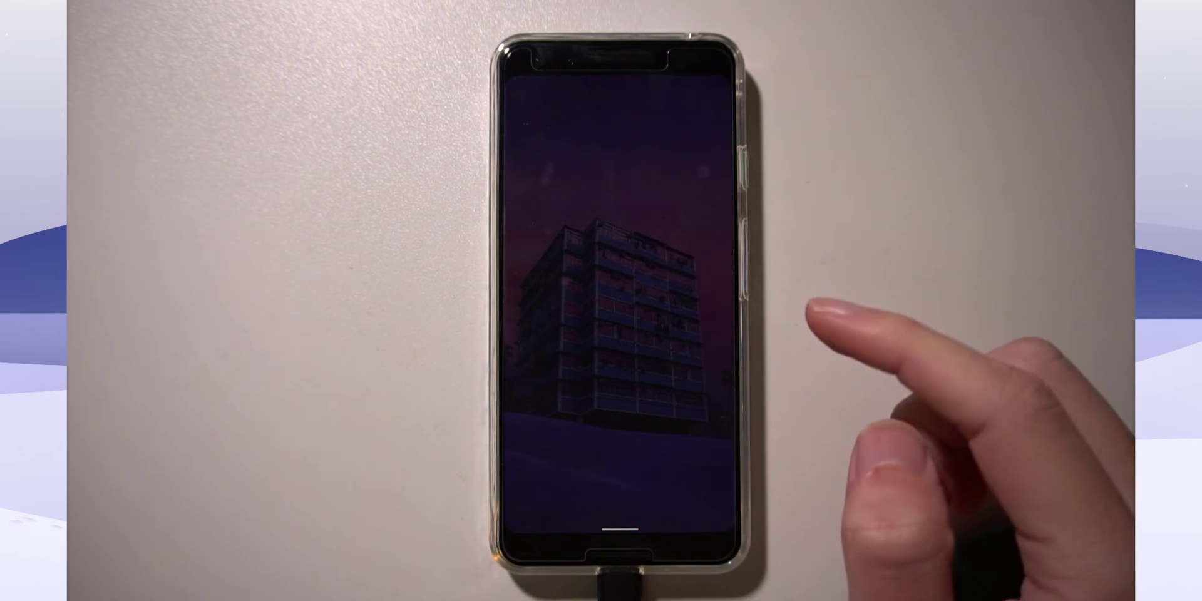
left_click(692, 337)
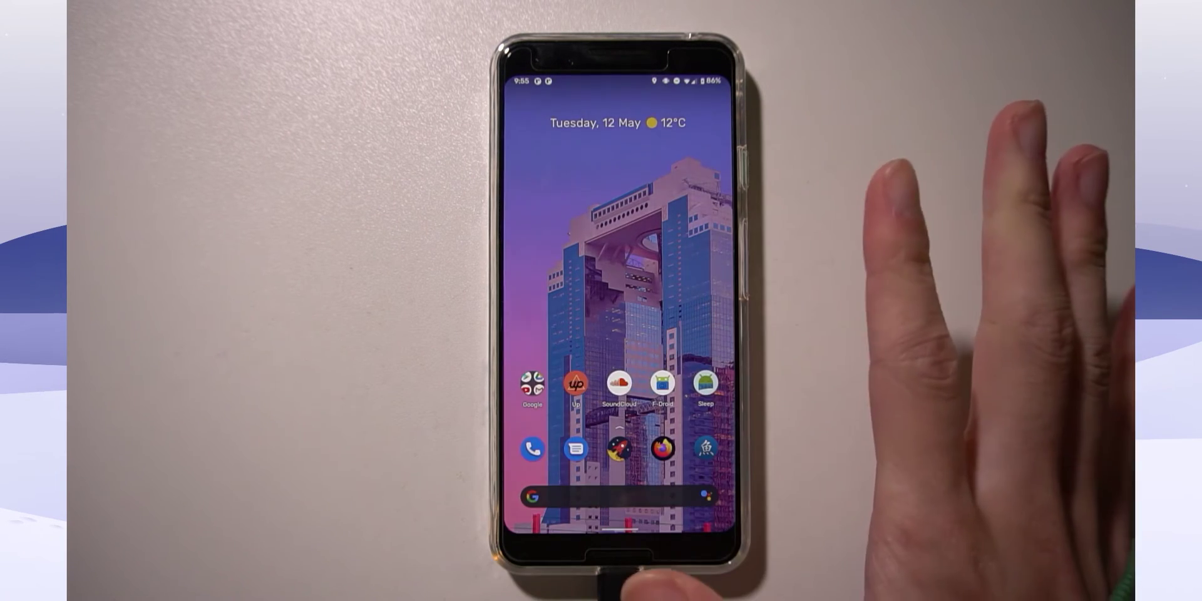
Glance at the notifications, then open the app drawer.
left_click_drag(670, 93, 676, 288)
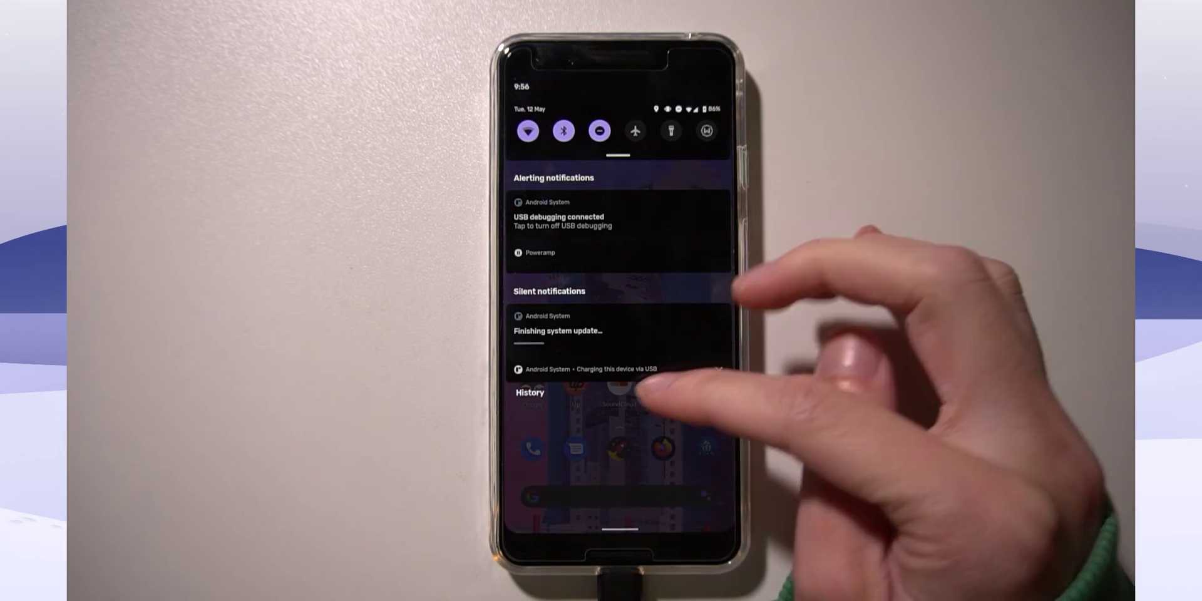
left_click(645, 400)
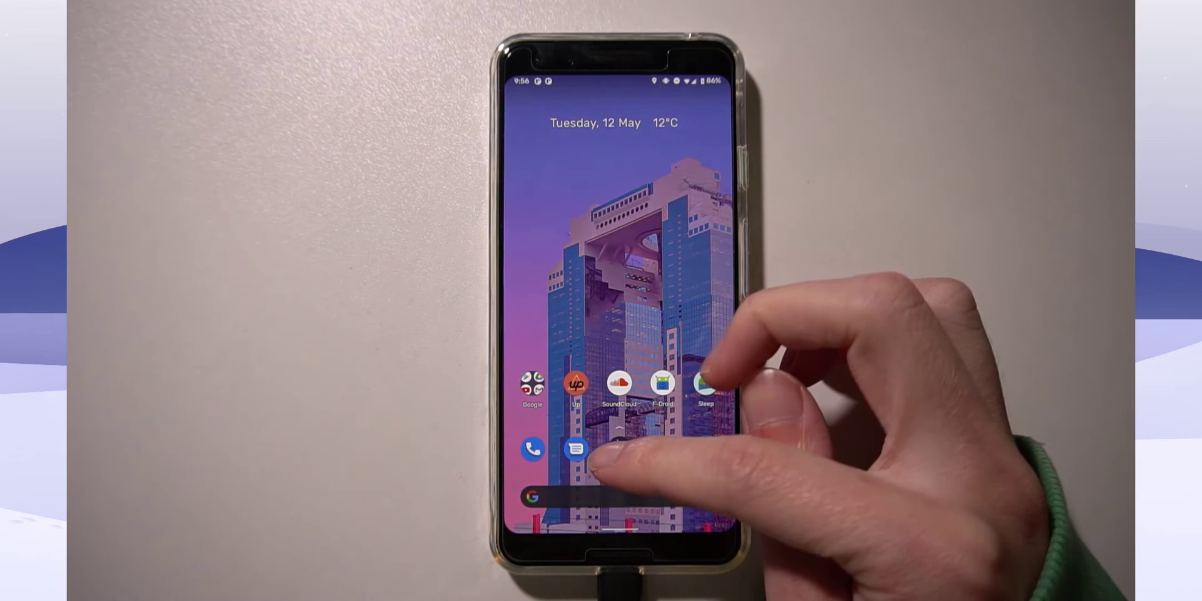
left_click_drag(664, 438, 783, 263)
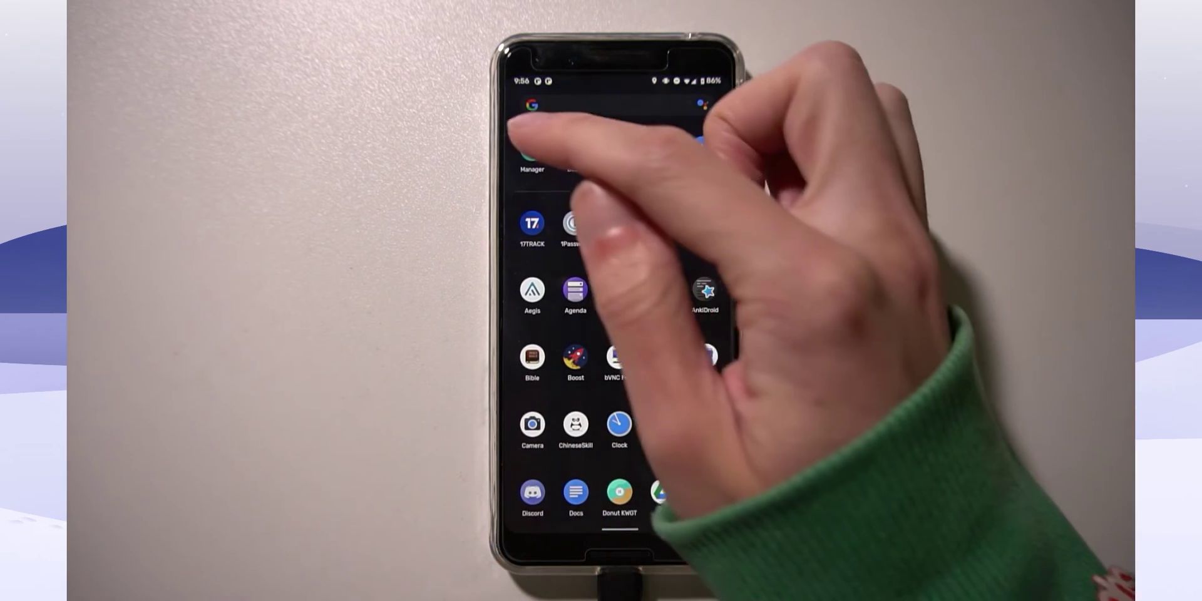
Launch Magisk Manager from the app drawer.
left_click(532, 148)
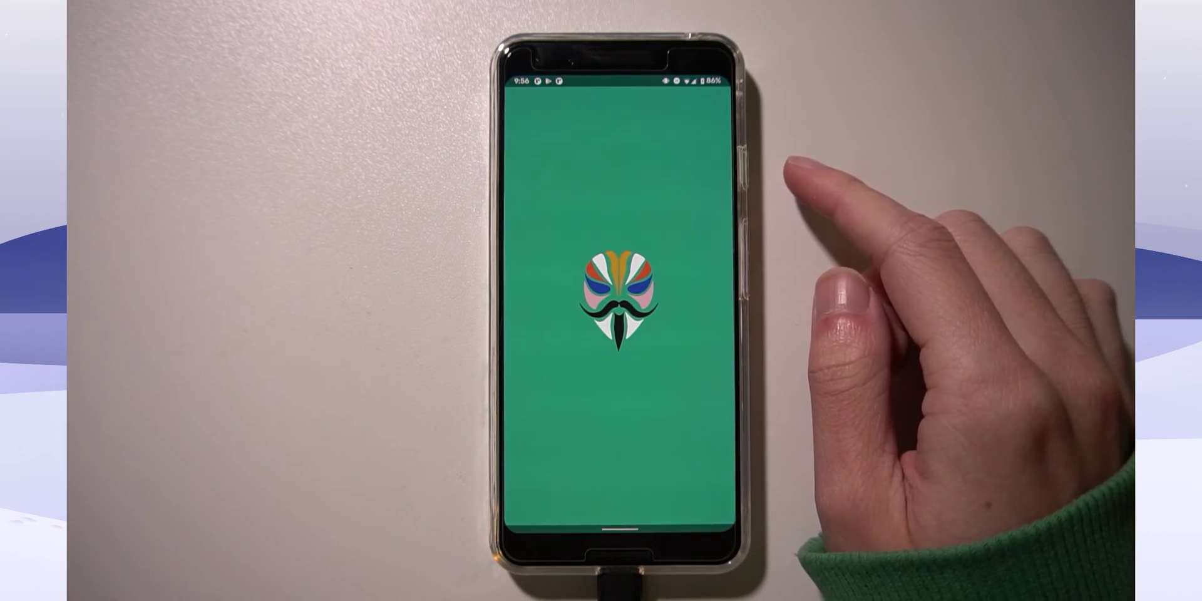